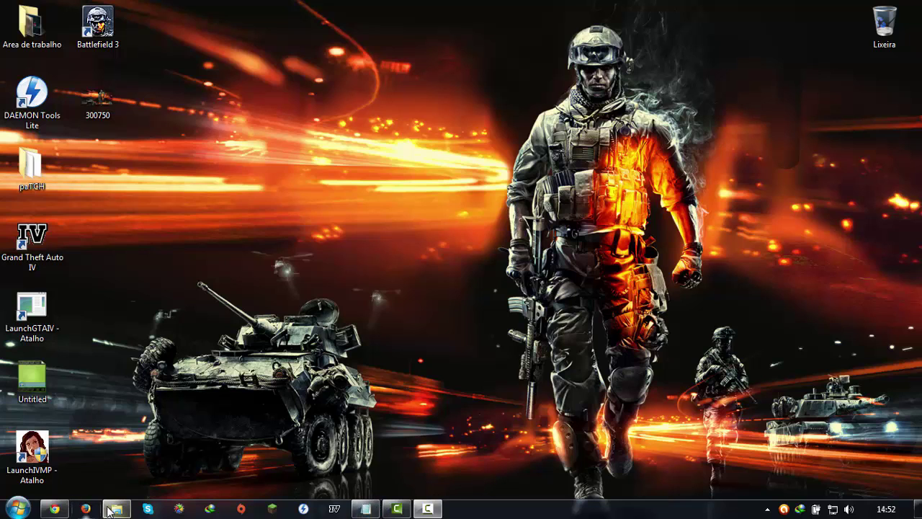
# Search for "torre" to open µTorrent, view the Watch.Dogs-RELOADED download, and close its window
pyautogui.click(18, 509)
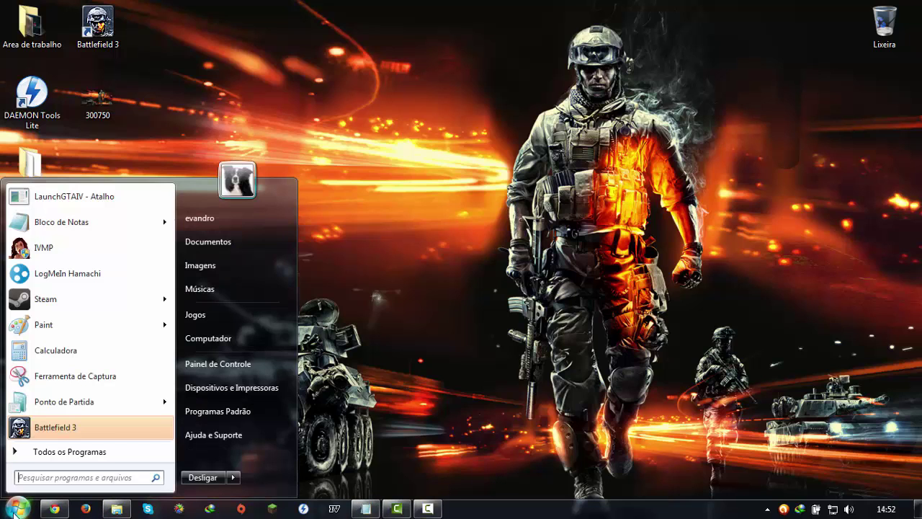
pyautogui.click(56, 476)
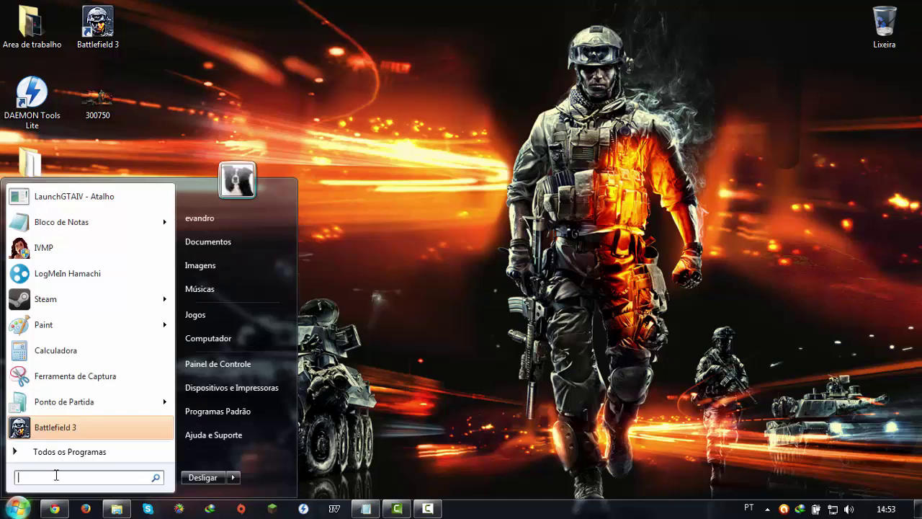
pyautogui.write('tp')
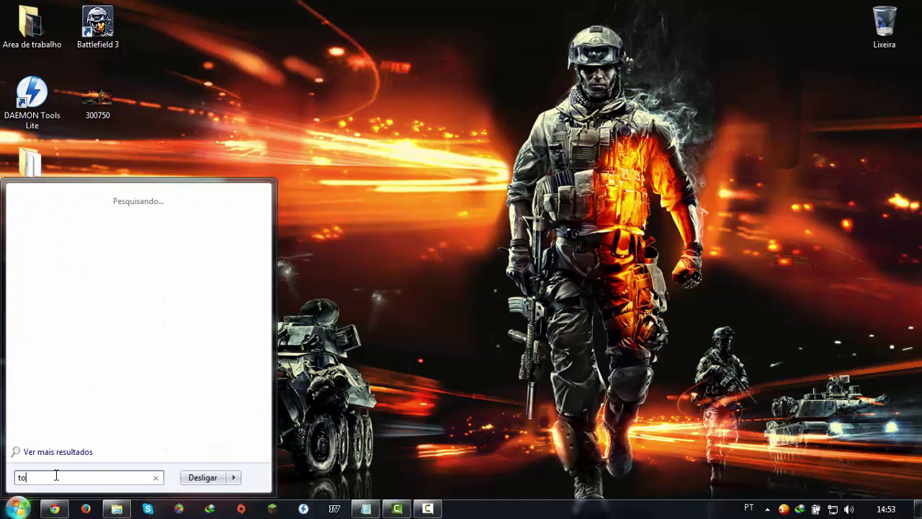
pyautogui.write('re')
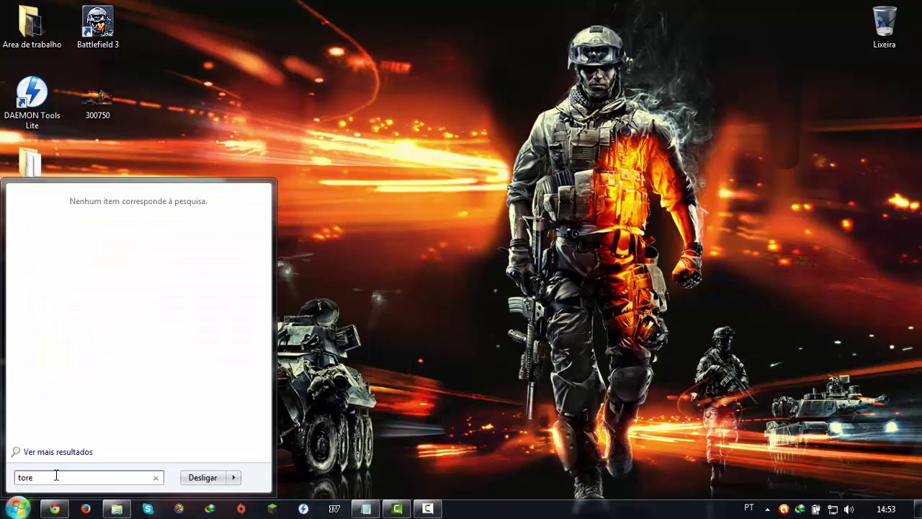
pyautogui.press('BackSpace')
pyautogui.write('re')
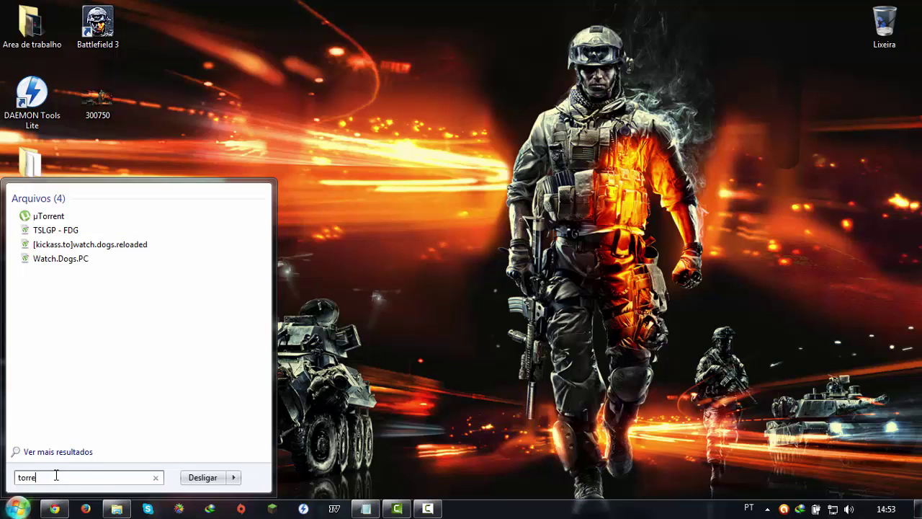
pyautogui.click(49, 216)
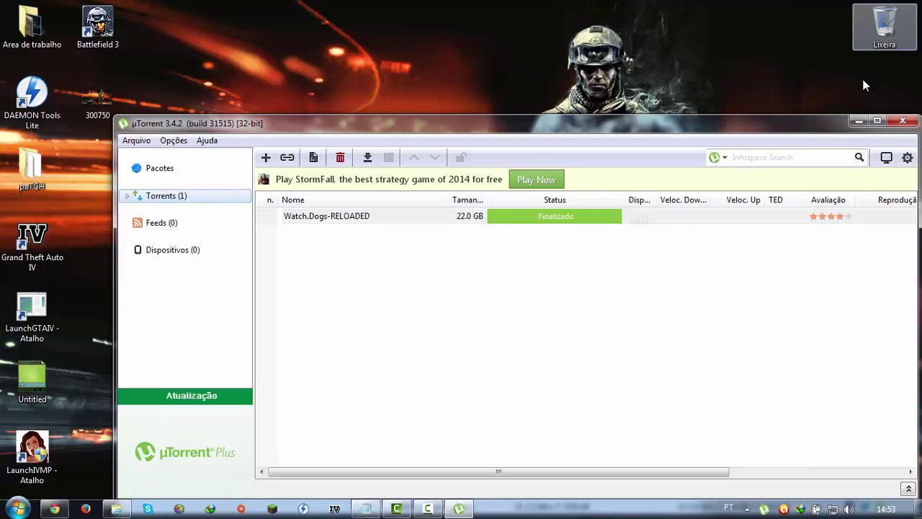
pyautogui.click(900, 121)
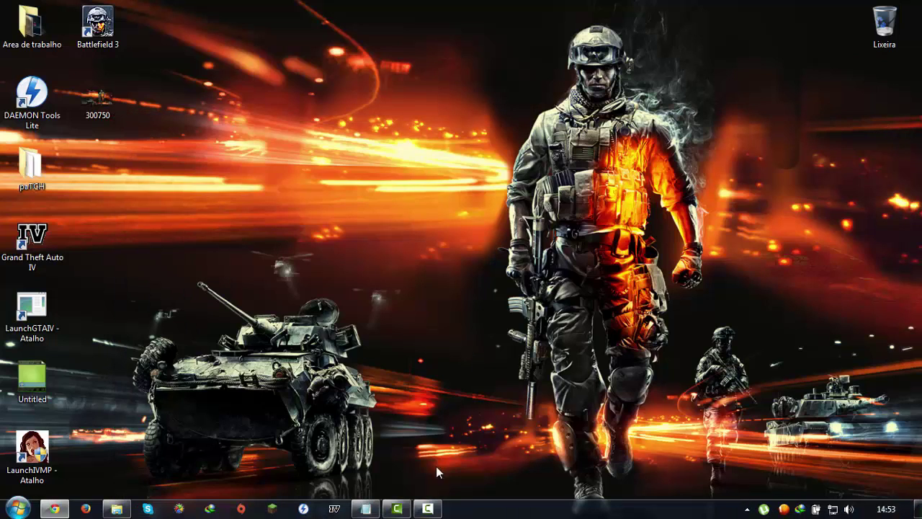
# View the contents of the DVD1 folder inside Downloads\Watch.Dogs-RELOADED and close the window
pyautogui.moveTo(116, 508)
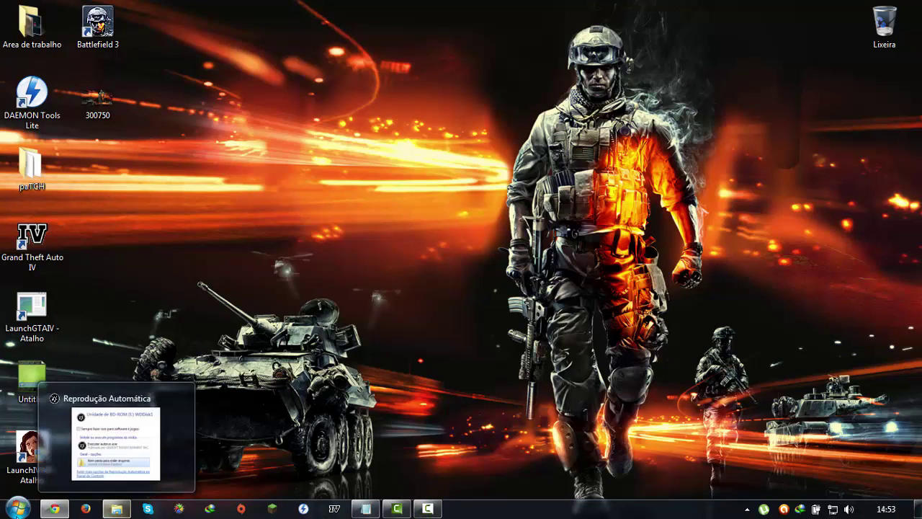
pyautogui.press('super')
pyautogui.click(208, 338)
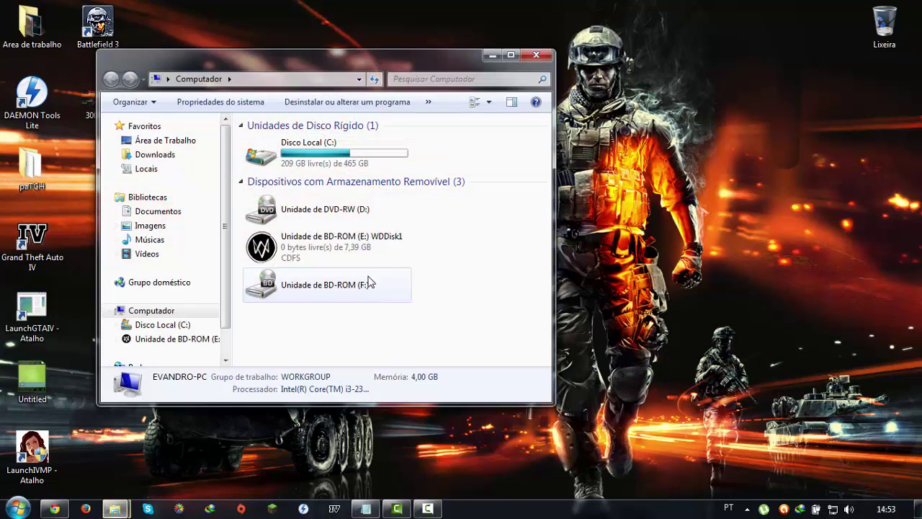
pyautogui.click(155, 153)
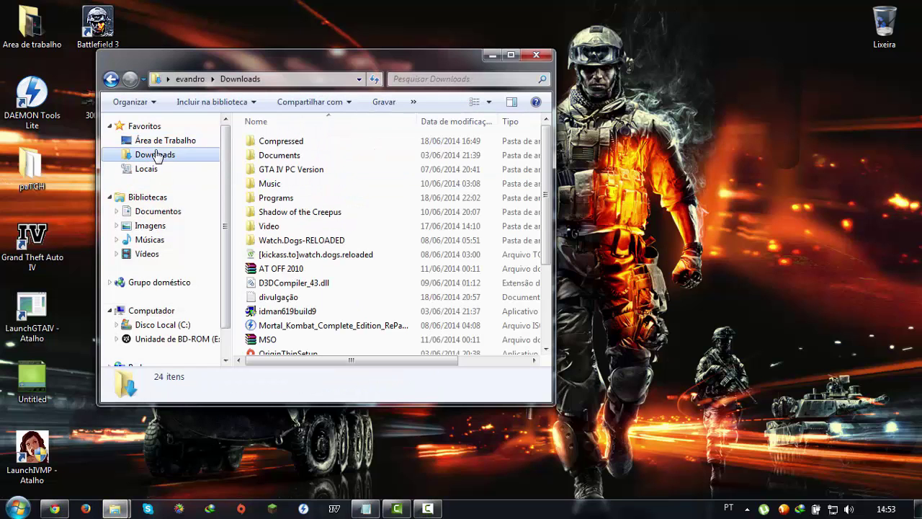
pyautogui.doubleClick(272, 240)
pyautogui.doubleClick(274, 141)
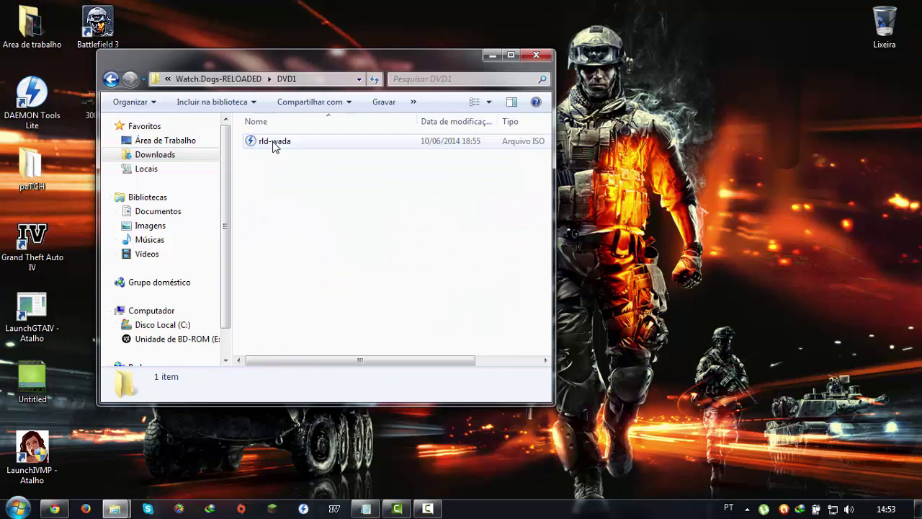
pyautogui.click(536, 55)
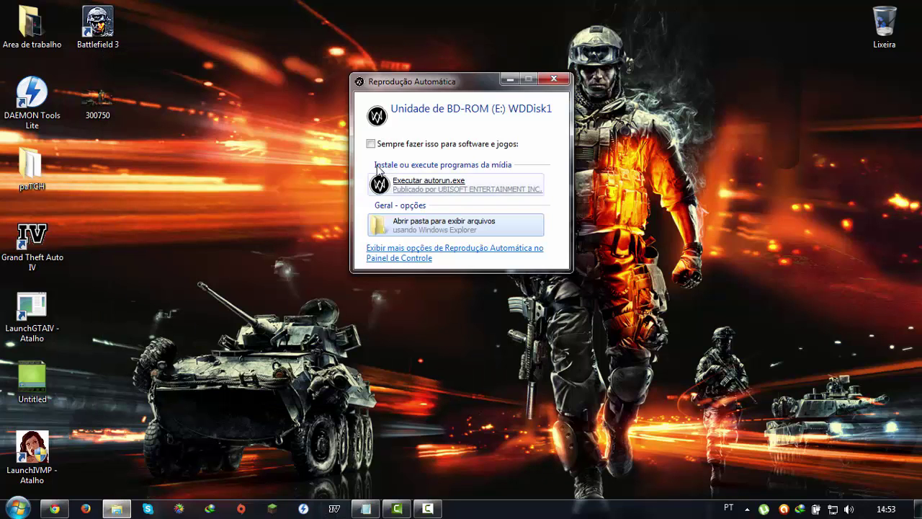
# Run autorun.exe from the WDDisk1 drive and start the WATCH_DOGS setup in Português (Brasileiro)
pyautogui.click(410, 188)
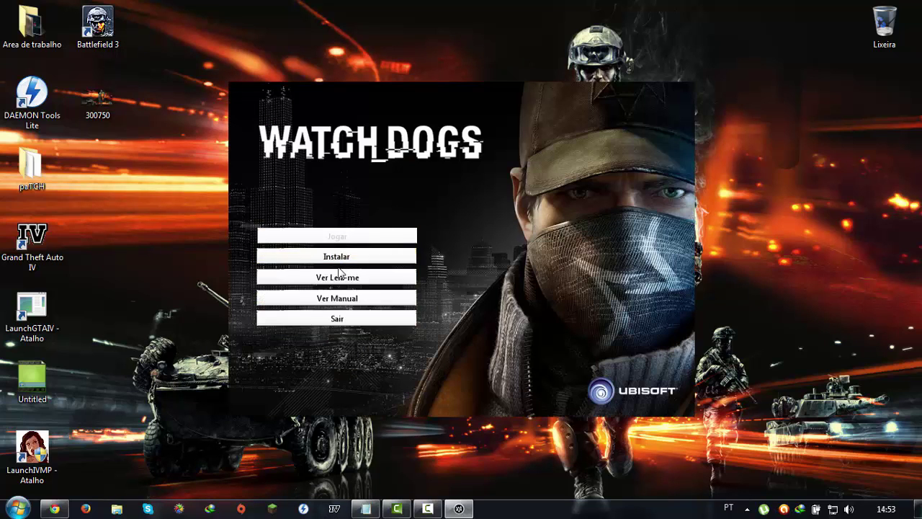
pyautogui.click(362, 318)
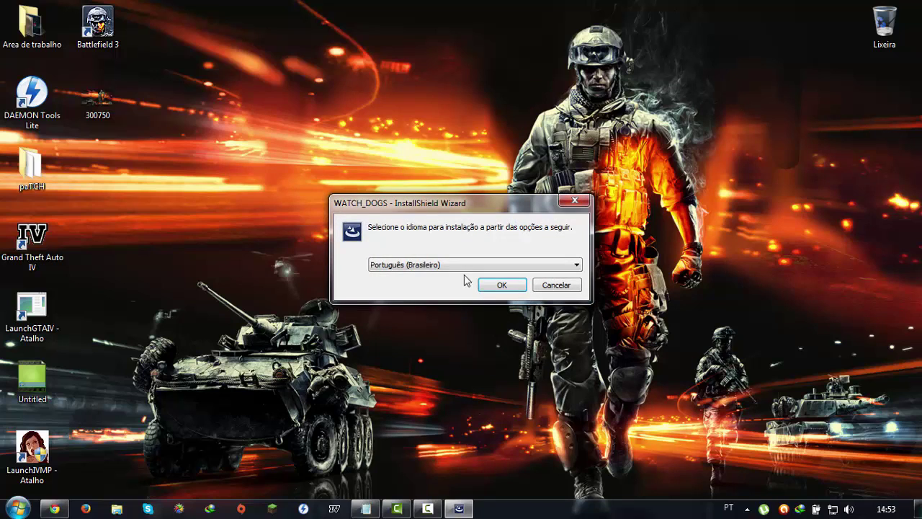
pyautogui.click(492, 285)
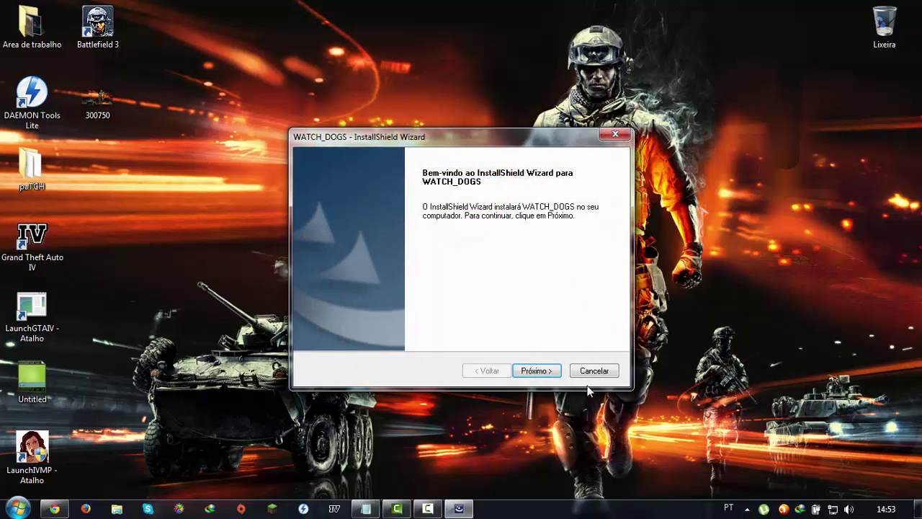
# Accept the licence agreement and install WATCH_DOGS in C:\Program Files\Ubisoft\WATCH_DOGS with a desktop shortcut
pyautogui.click(534, 370)
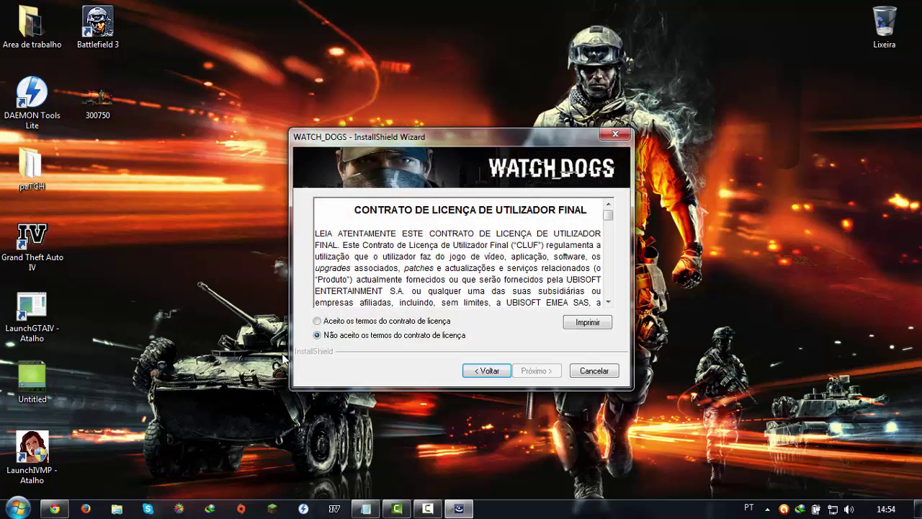
pyautogui.click(318, 320)
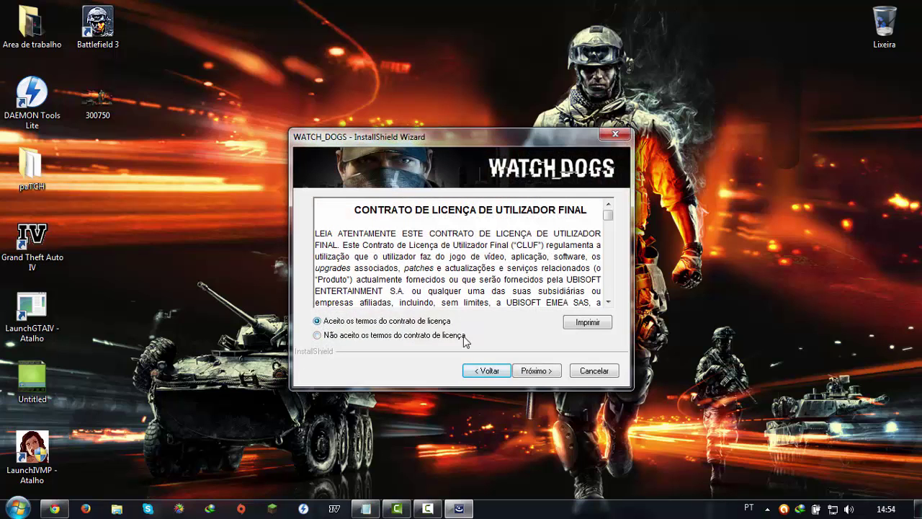
pyautogui.click(539, 371)
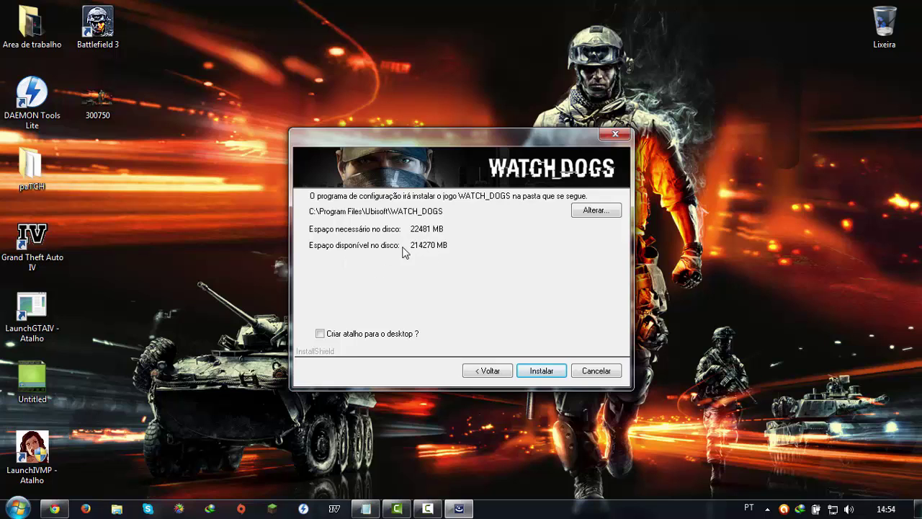
pyautogui.click(320, 336)
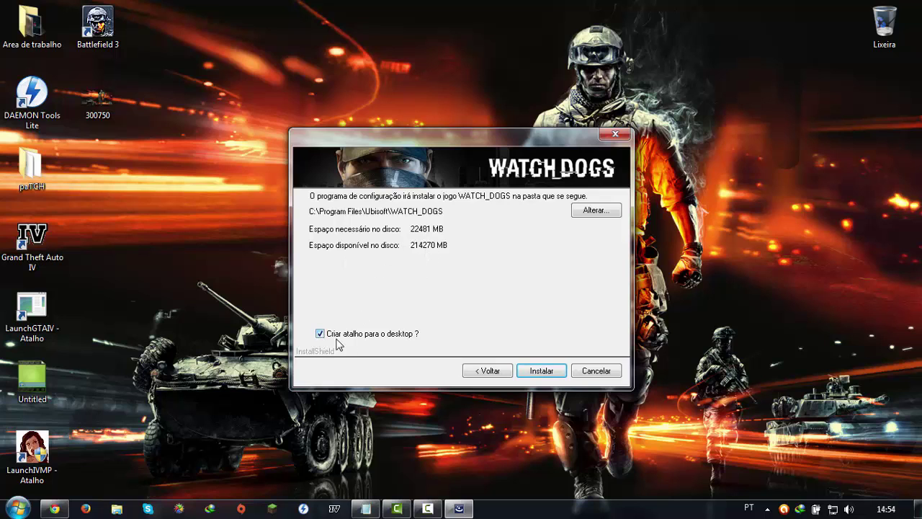
pyautogui.click(541, 371)
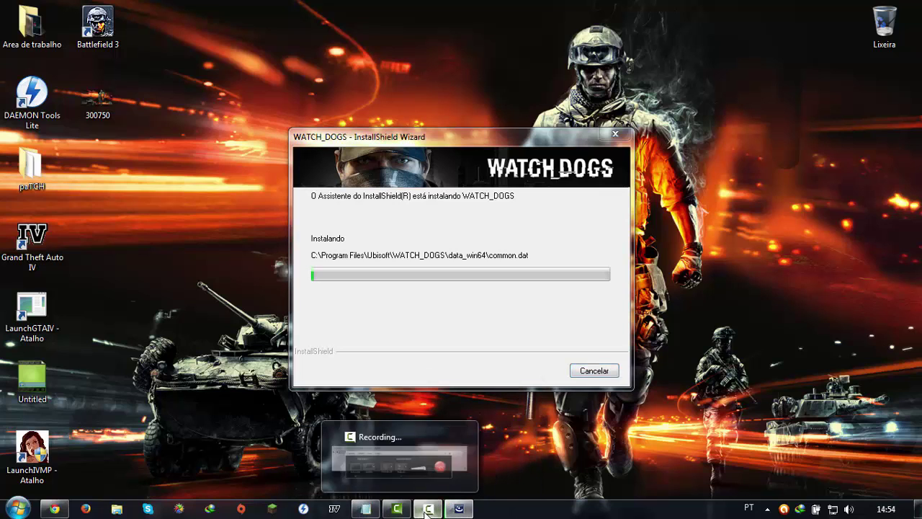
pyautogui.click(397, 509)
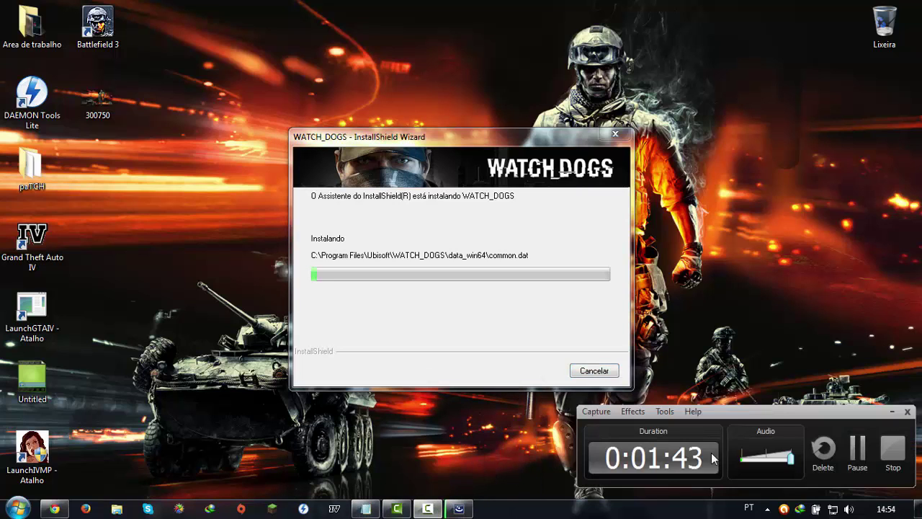
pyautogui.click(857, 460)
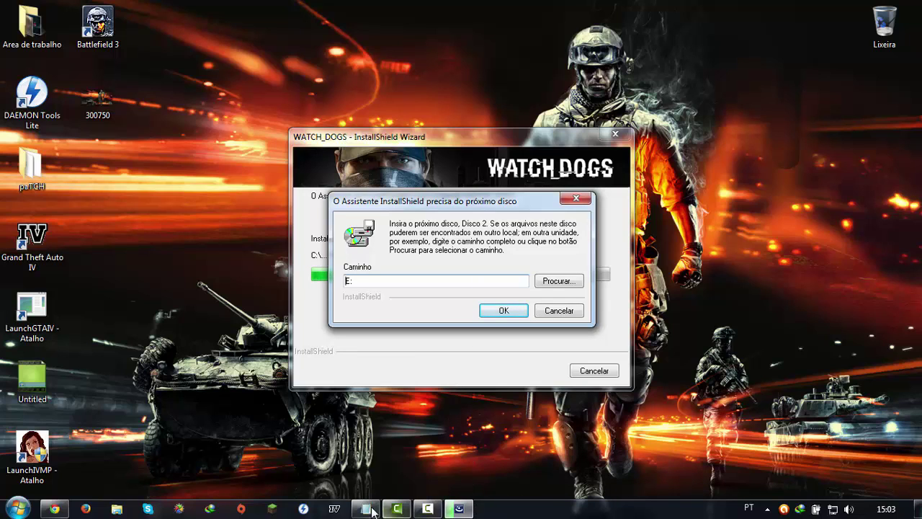
pyautogui.click(11, 99)
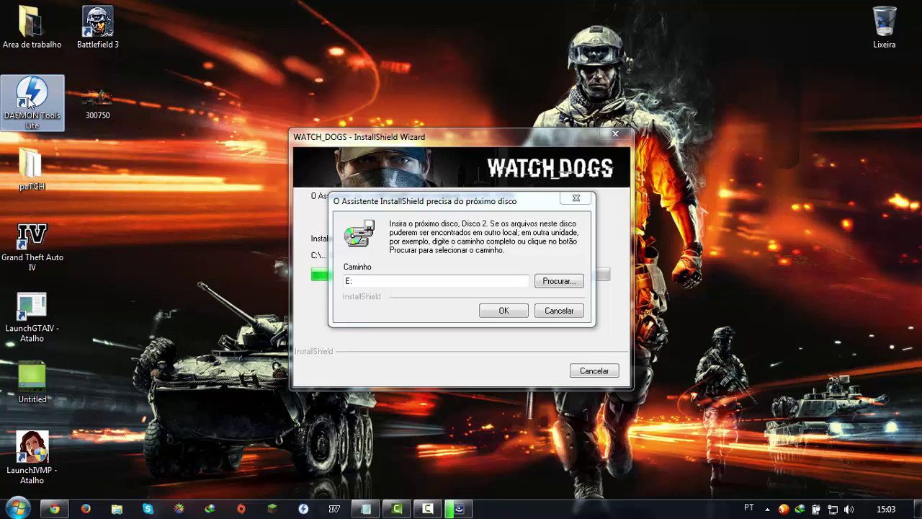
pyautogui.click(154, 148)
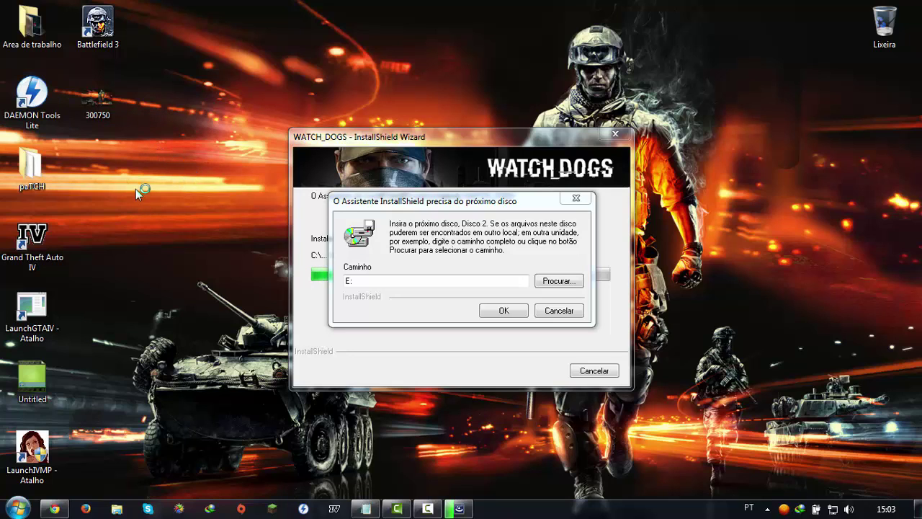
pyautogui.rightClick(156, 146)
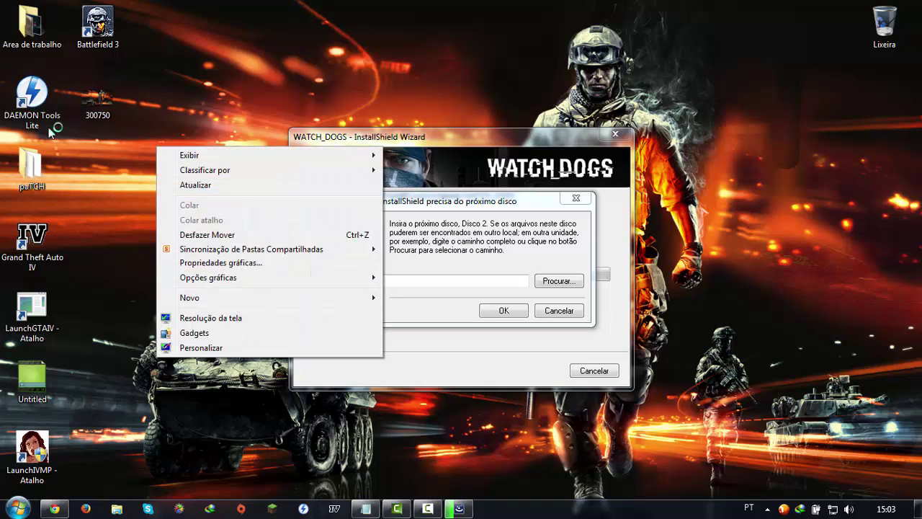
pyautogui.click(191, 183)
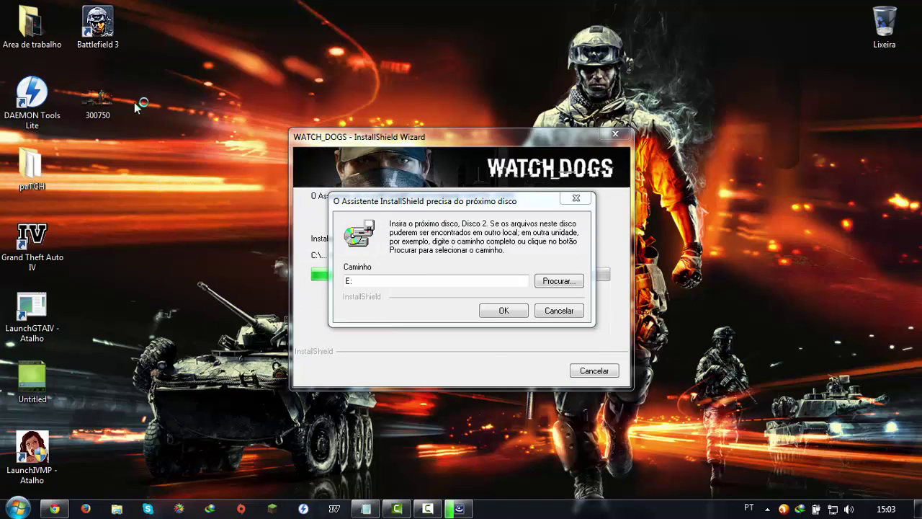
# Open DAEMON Tools Lite and add rld-wadb.iso from Downloads\Watch.Dogs-RELOADED\DVD2 to the image catalogue
pyautogui.doubleClick(28, 105)
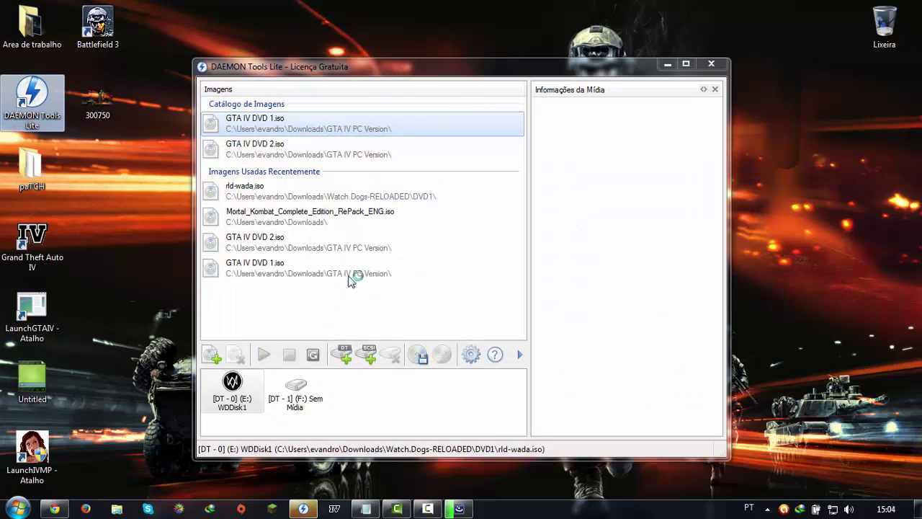
pyautogui.click(301, 400)
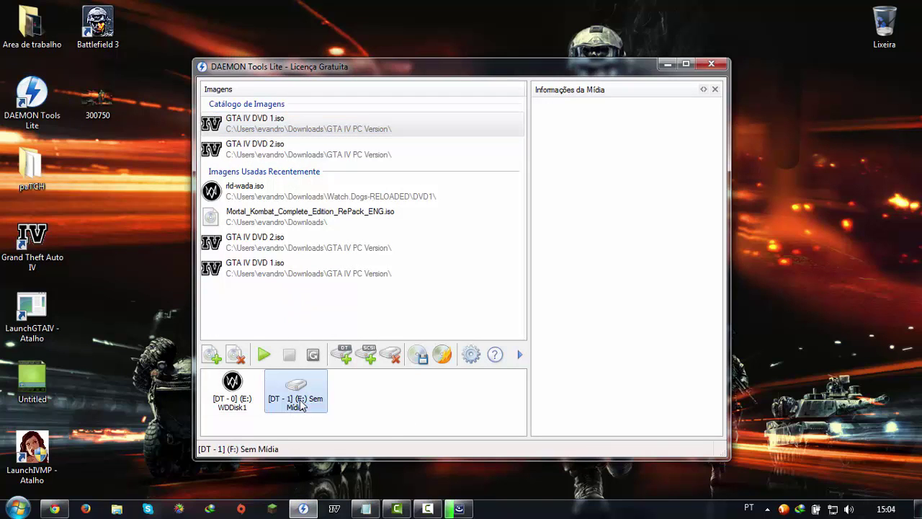
pyautogui.click(212, 356)
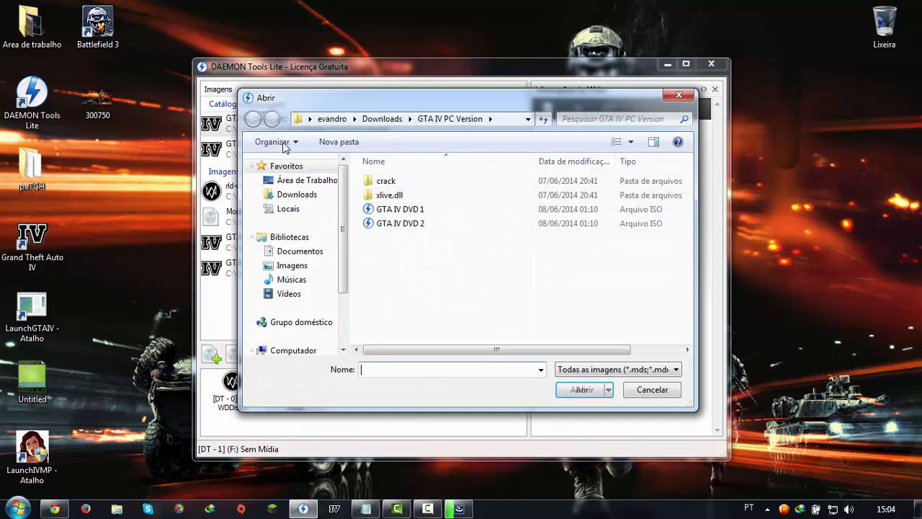
pyautogui.click(271, 196)
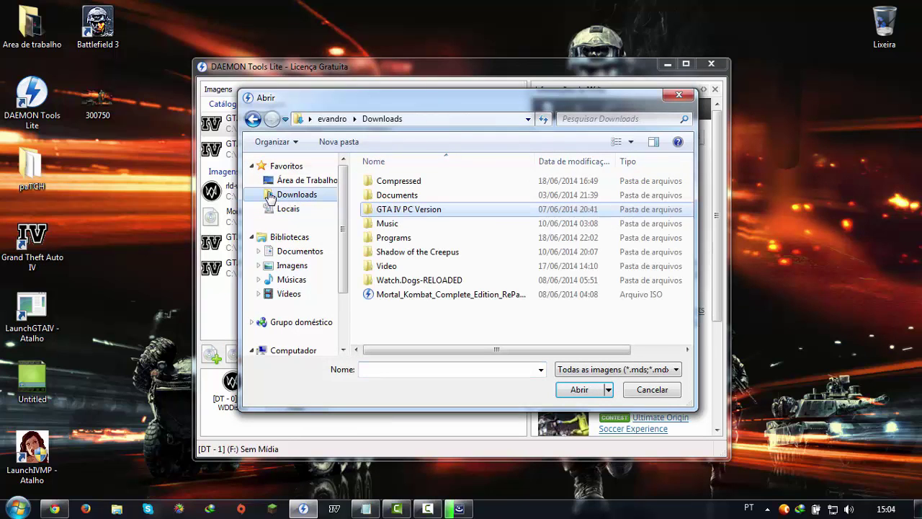
pyautogui.doubleClick(401, 281)
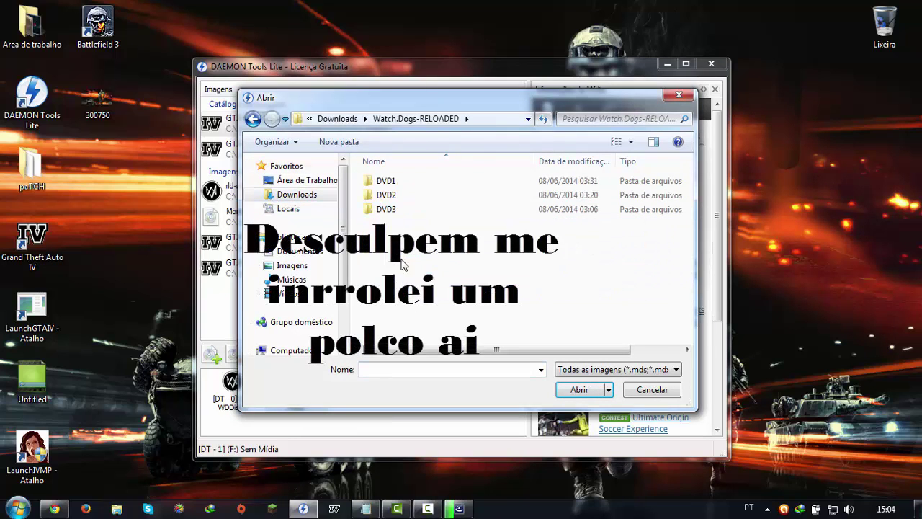
pyautogui.doubleClick(387, 195)
pyautogui.click(384, 189)
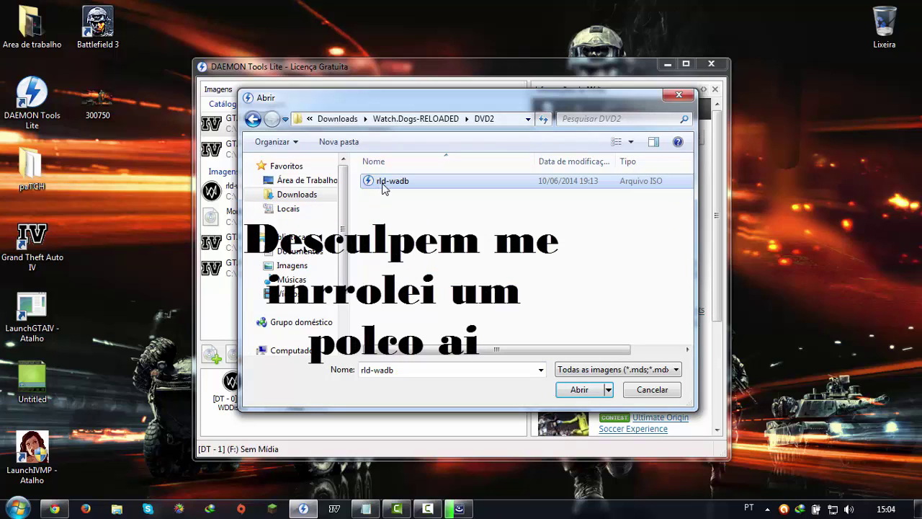
pyautogui.click(586, 395)
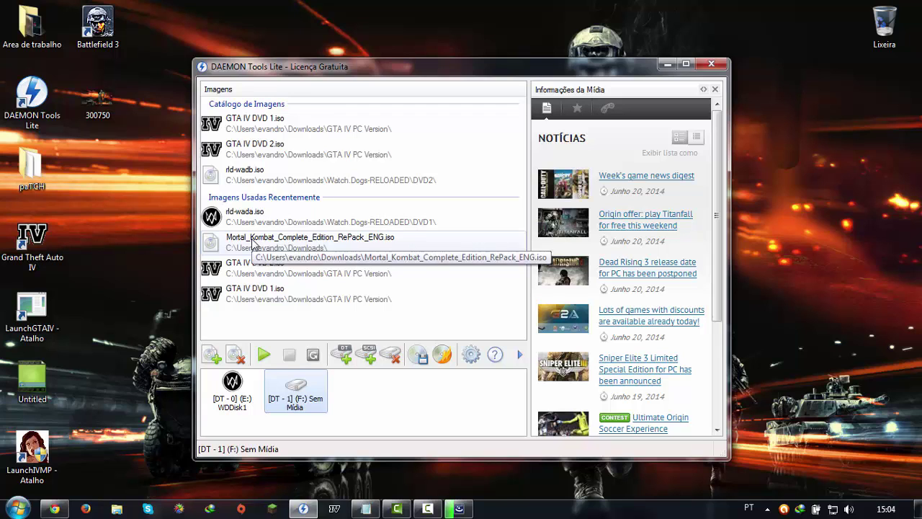
# Mount rld-wadb.iso from the image catalogue on the virtual drive [DT - 0] (E:), replacing WDDisk1
pyautogui.doubleClick(261, 185)
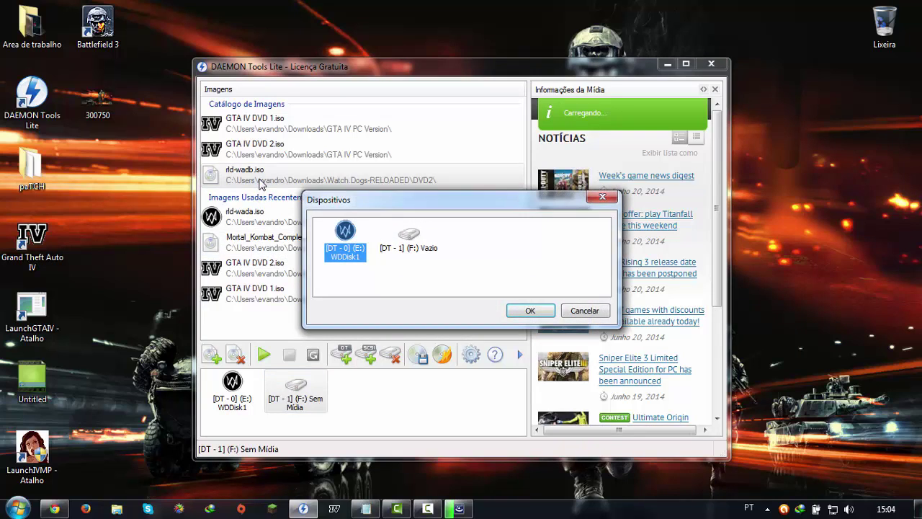
pyautogui.click(412, 248)
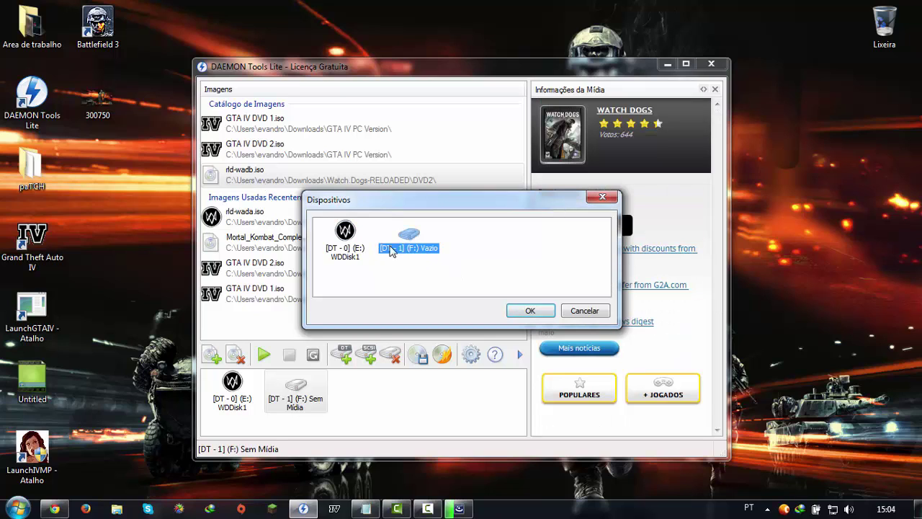
pyautogui.click(348, 234)
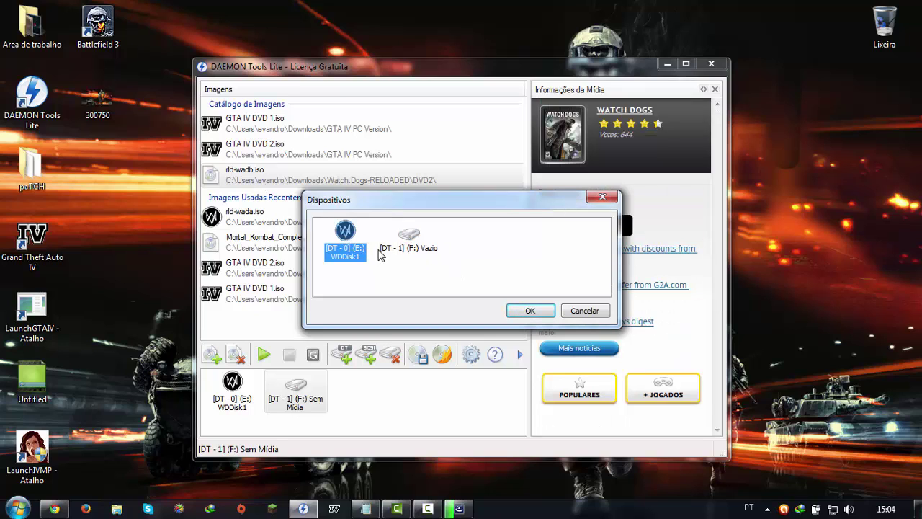
pyautogui.click(531, 311)
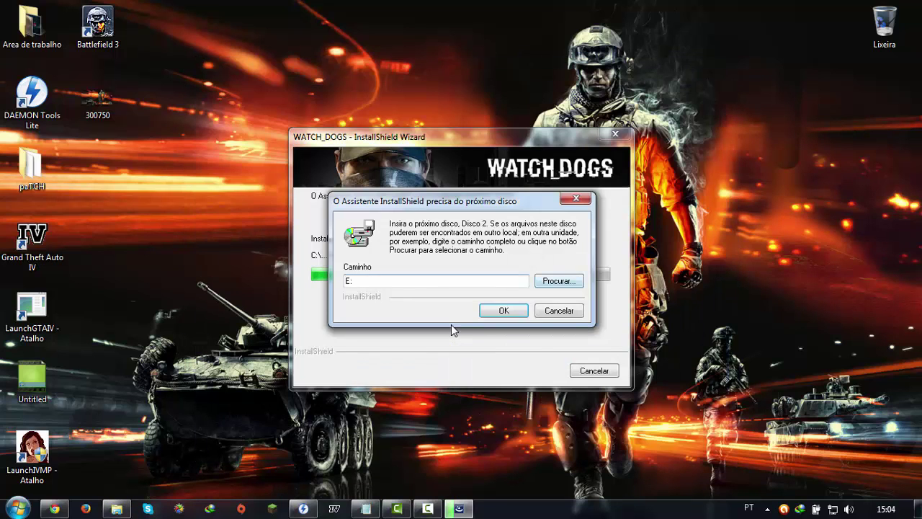
# Try to continue the WATCH_DOGS installation with E:\Support as the location of Disc 2
pyautogui.press('Tab')
pyautogui.press('Return')
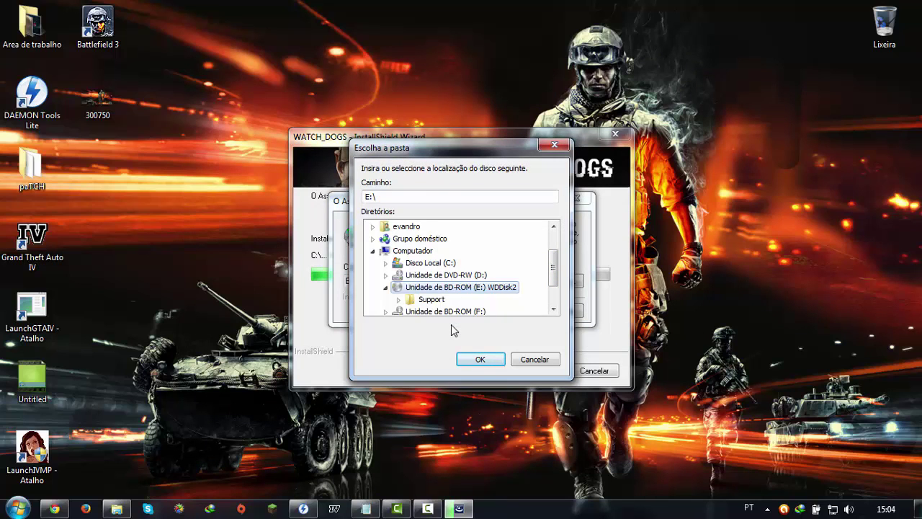
pyautogui.scroll(-1, 454, 330)
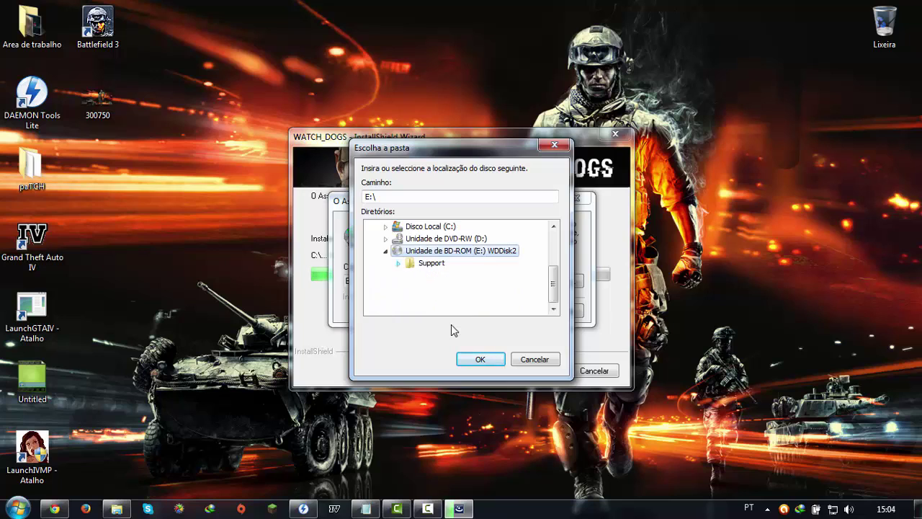
pyautogui.scroll(-5, 454, 330)
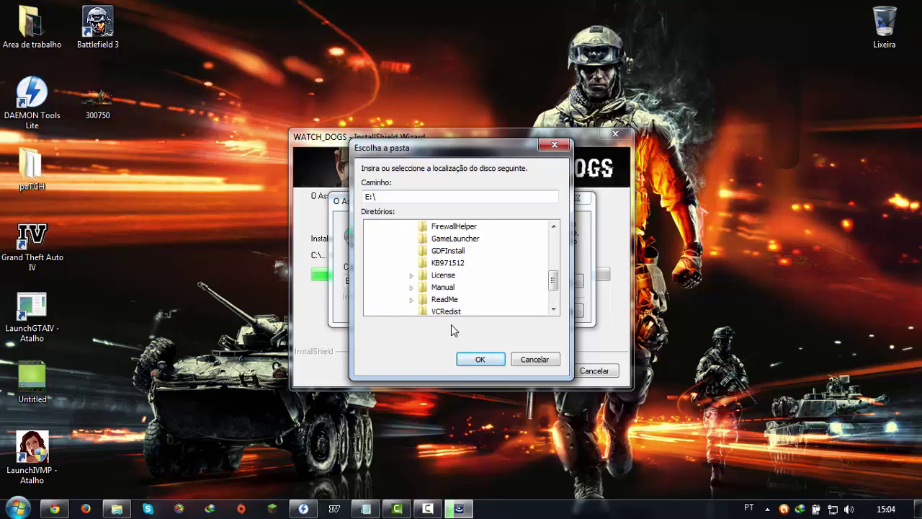
pyautogui.scroll(4, 451, 324)
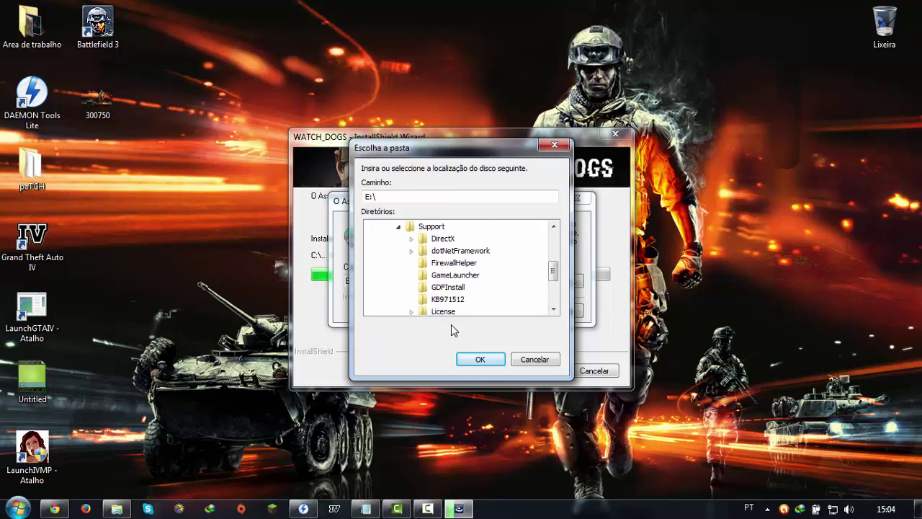
pyautogui.press('Down')
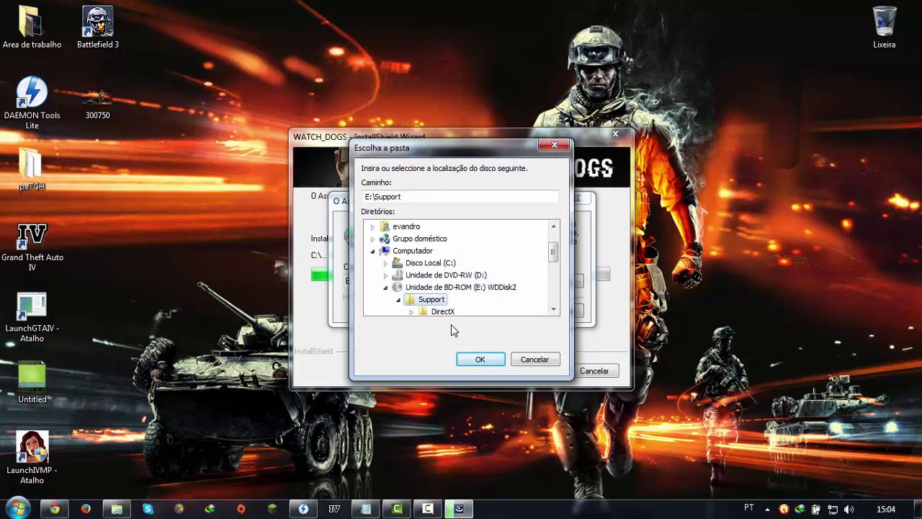
pyautogui.press('Return')
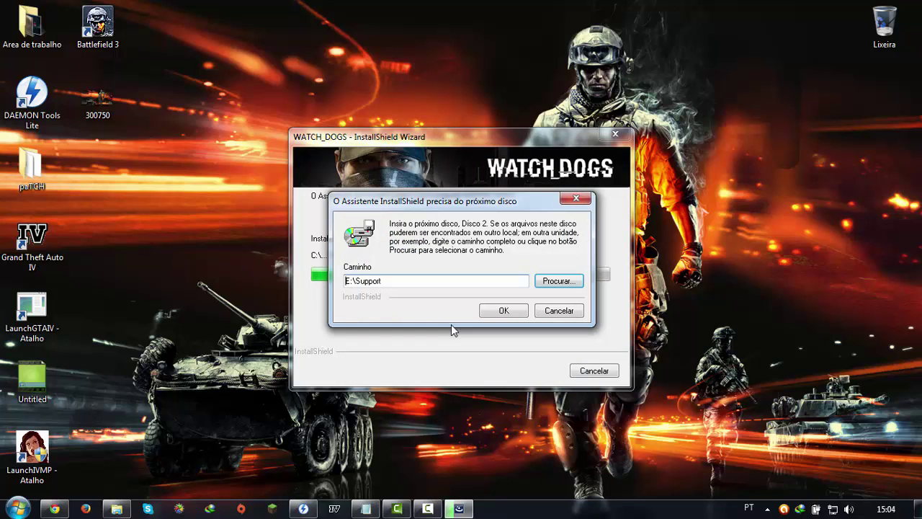
pyautogui.press('Return')
pyautogui.press('Return')
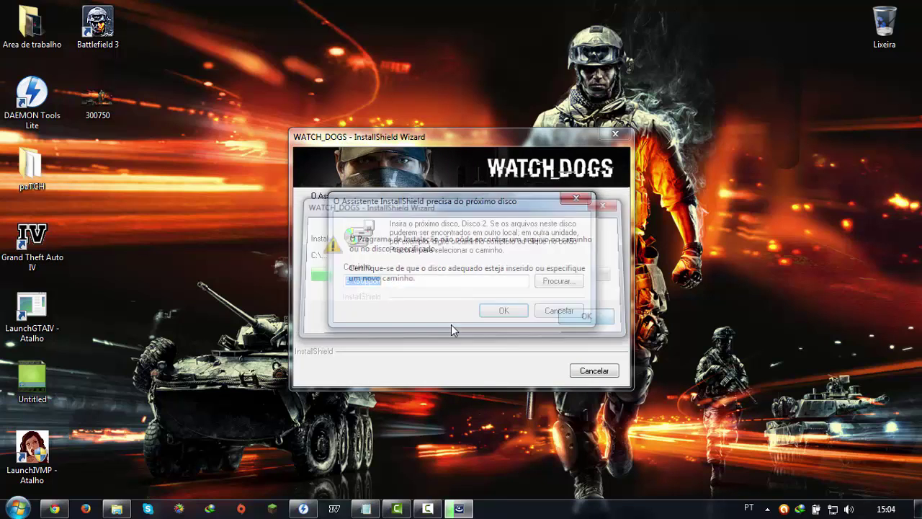
# Try to use E:\Support\GameLauncher as the Disc 2 location and dismiss the installer's warning
pyautogui.press('Tab')
pyautogui.press('Return')
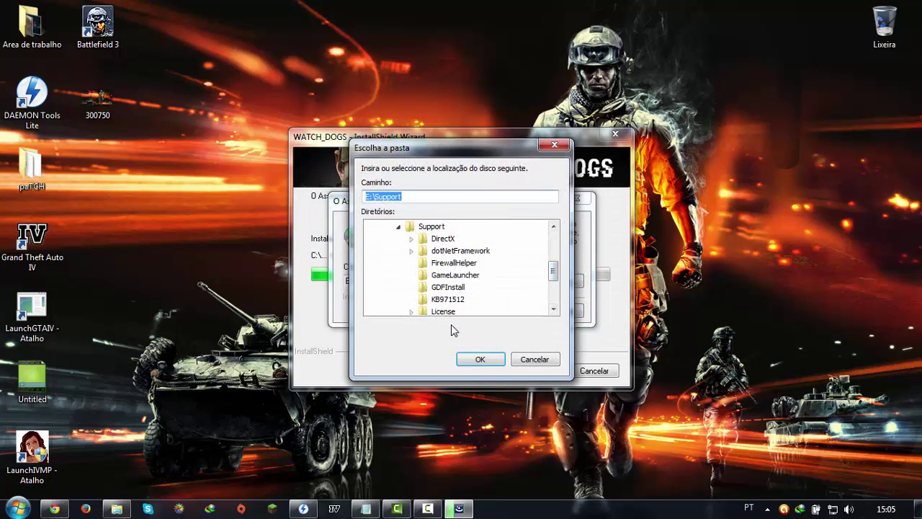
pyautogui.press('Tab')
pyautogui.press('g')
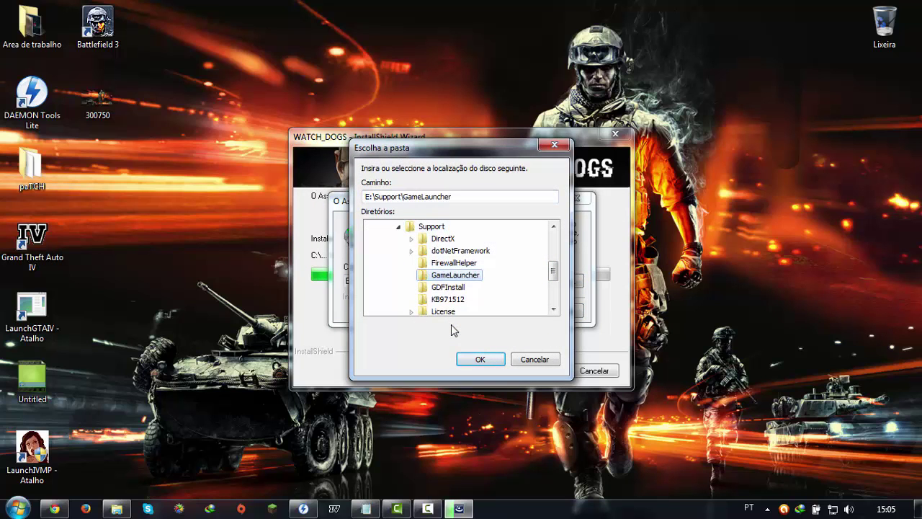
pyautogui.press('Return')
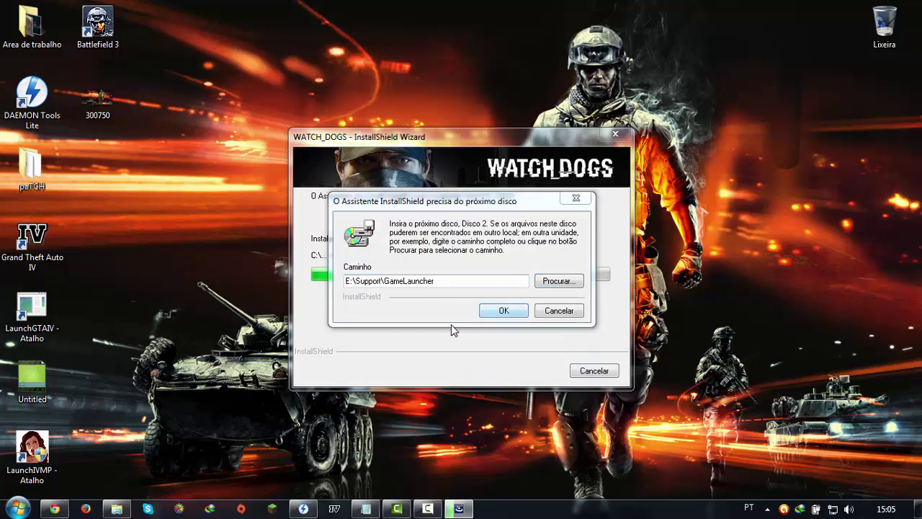
pyautogui.press('Return')
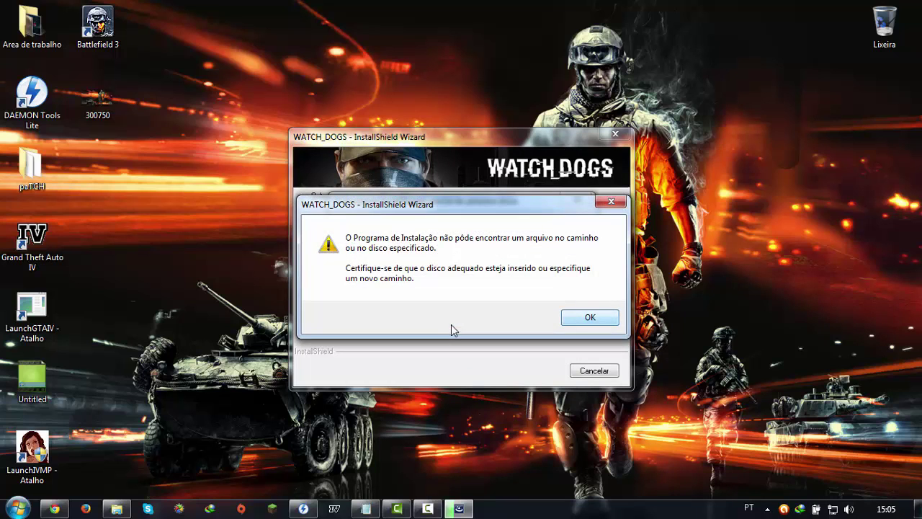
pyautogui.press('Return')
# Try to use E:\Support\DirectX as the Disc 2 location and dismiss the installer's warning
pyautogui.press('Tab')
pyautogui.press('Return')
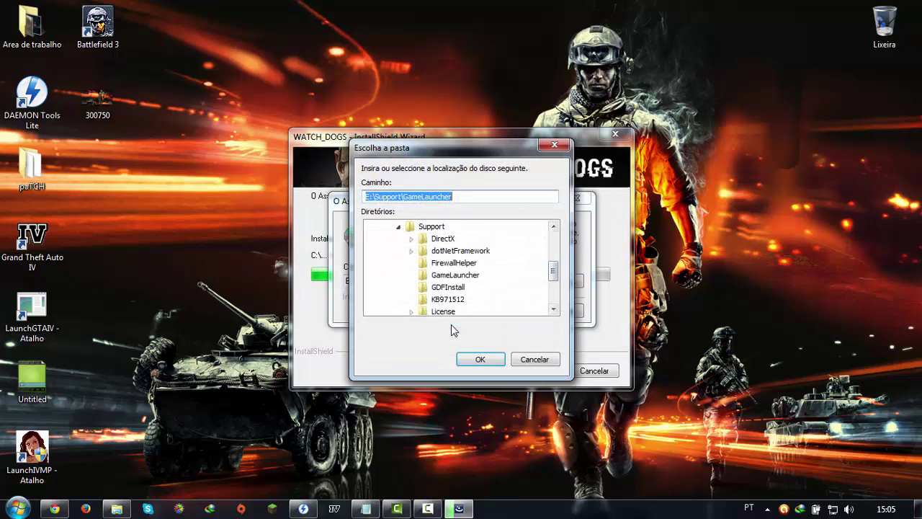
pyautogui.press('Tab')
pyautogui.press('Up')
pyautogui.press('Up')
pyautogui.press('Up')
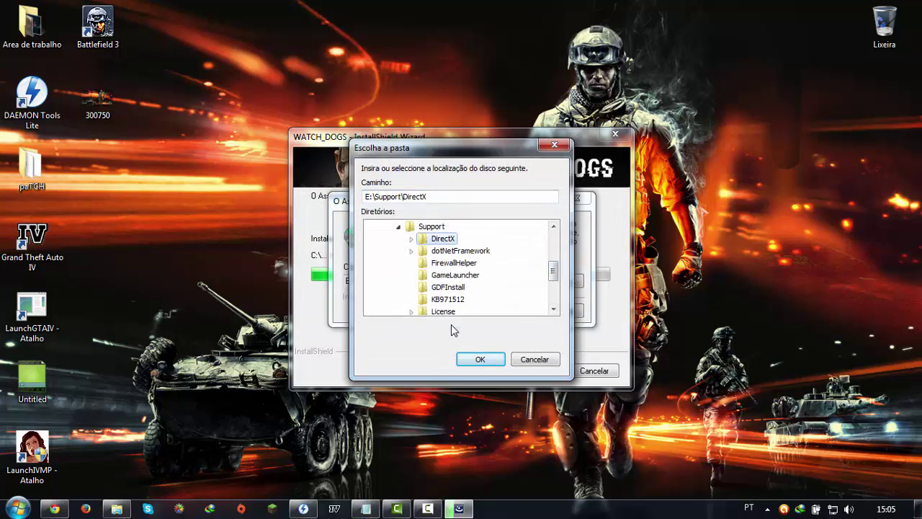
pyautogui.press('Return')
pyautogui.press('Return')
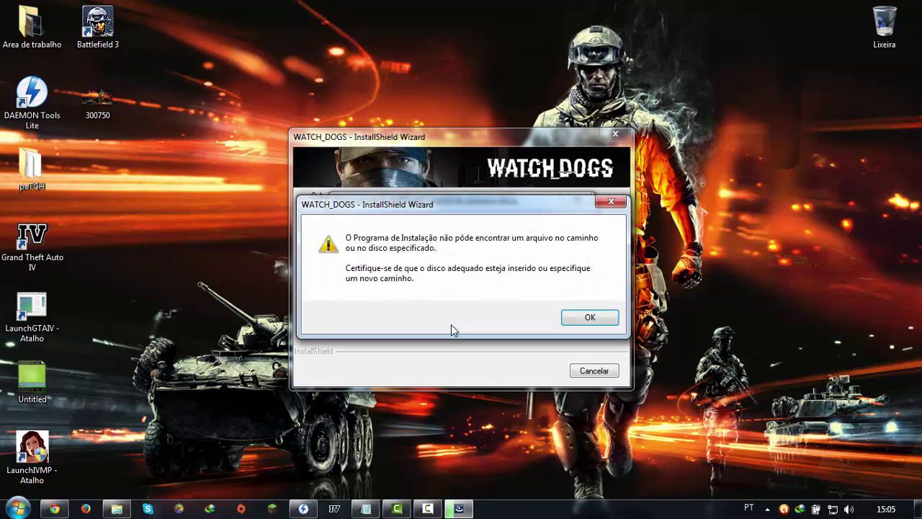
pyautogui.press('Return')
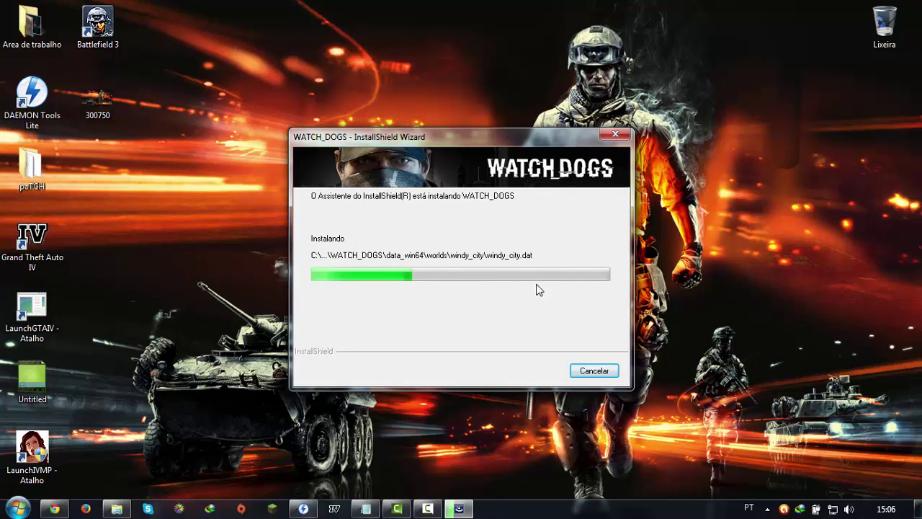
# Check the mounted disc image in DAEMON Tools Lite and return to the WATCH_DOGS installer
pyautogui.click(303, 509)
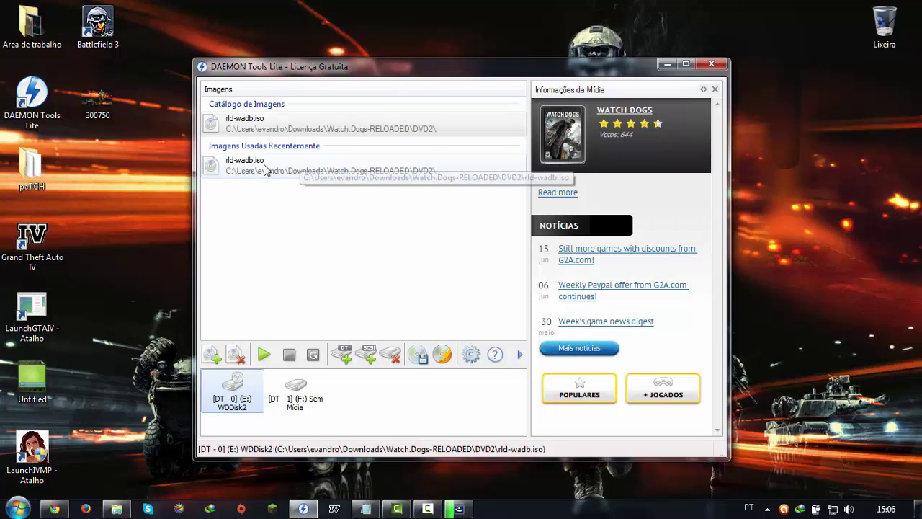
pyautogui.click(667, 64)
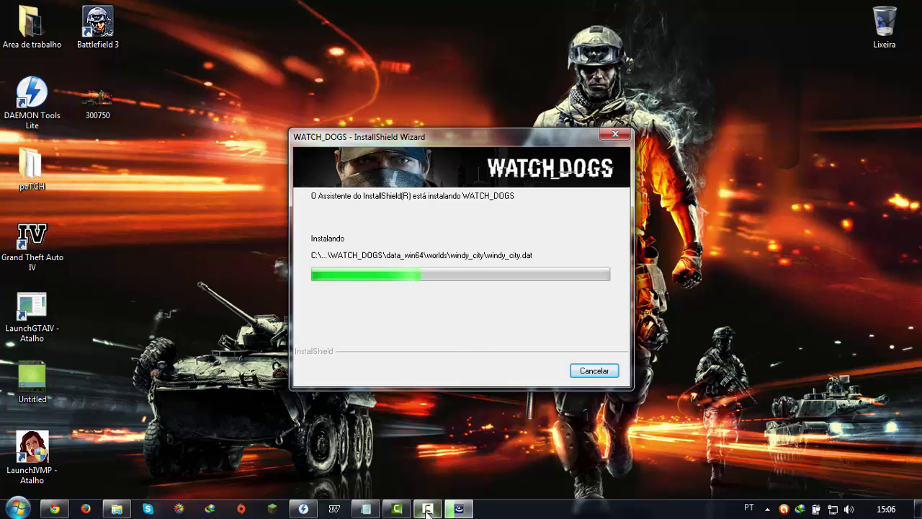
pyautogui.click(458, 508)
pyautogui.click(857, 450)
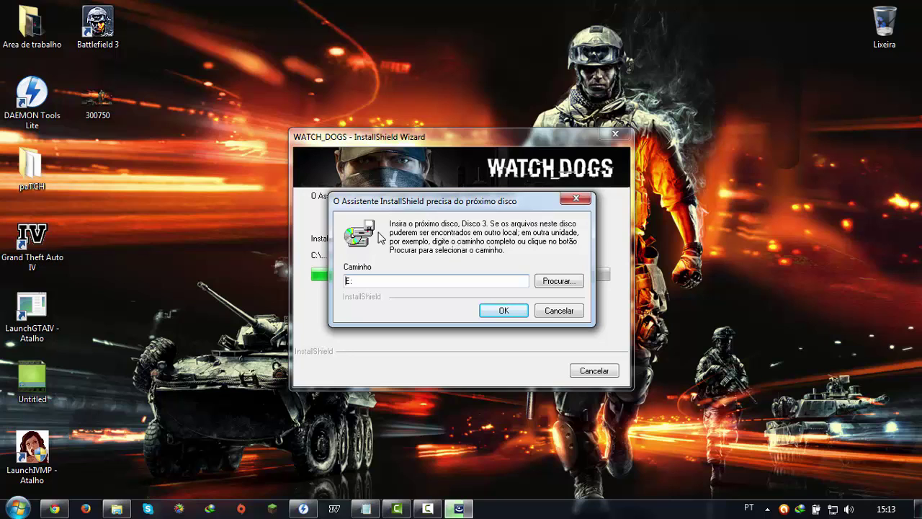
# Switch to DAEMON Tools Lite and remove rld-wadb.iso from the image catalogue and the recently used images
pyautogui.click(311, 509)
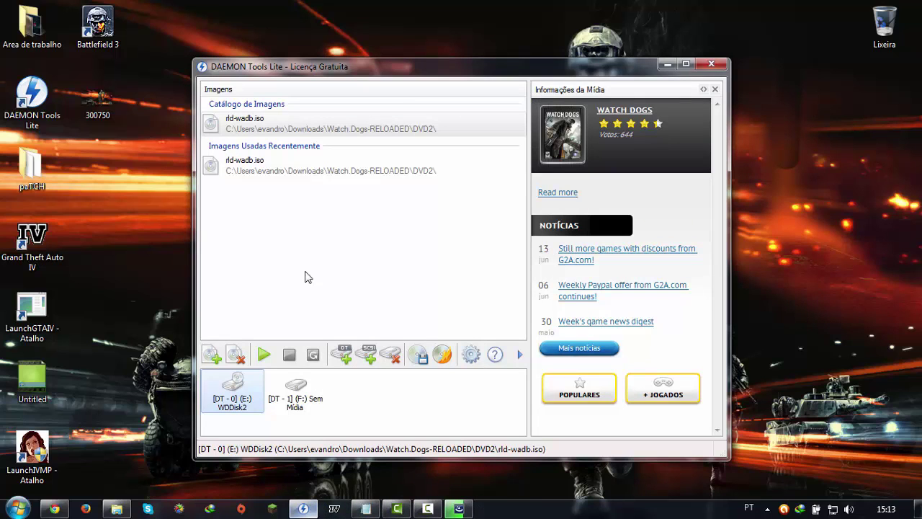
pyautogui.moveTo(239, 221); pyautogui.dragTo(249, 121)
pyautogui.press('Delete')
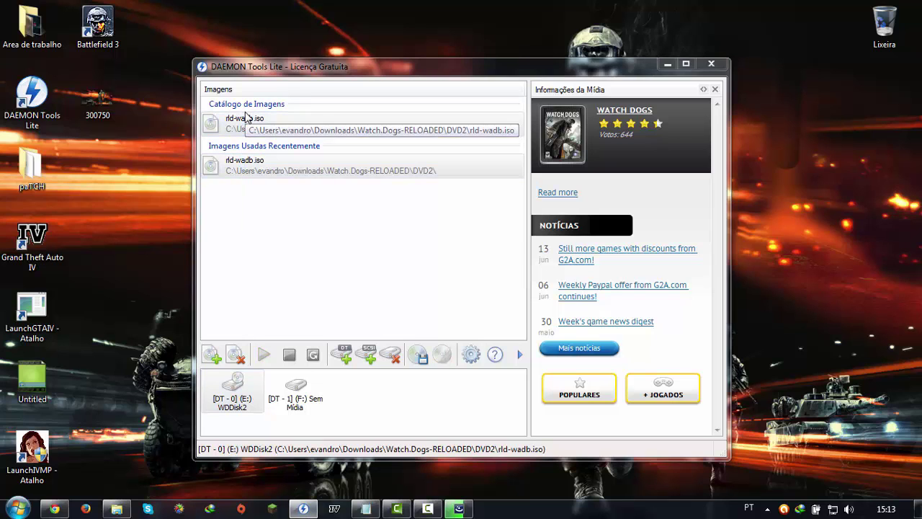
pyautogui.press('Return')
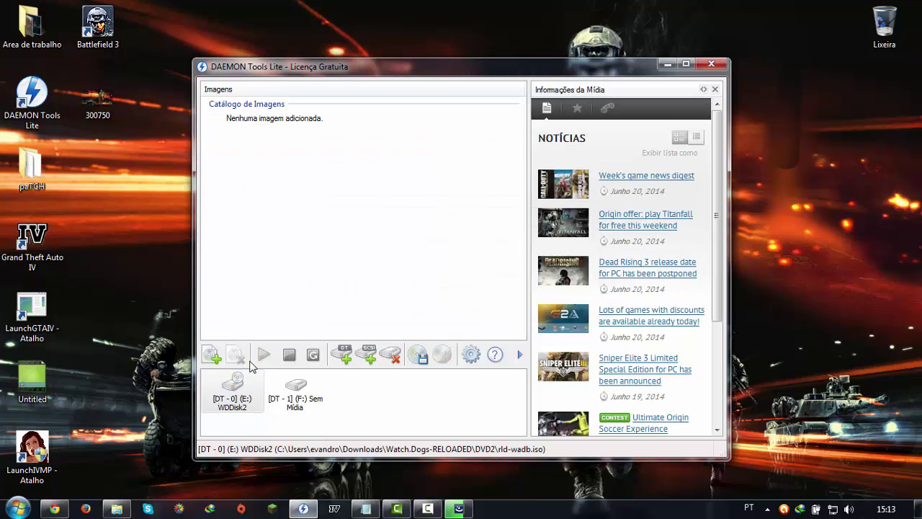
# Add rld-wadc.iso from Downloads\Watch.Dogs-RELOADED\DVD3 to the image catalogue
pyautogui.click(211, 356)
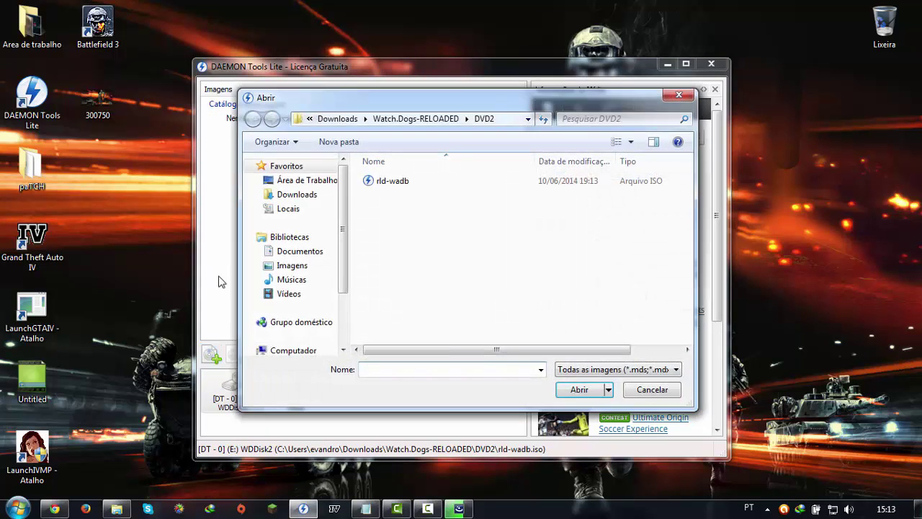
pyautogui.click(287, 194)
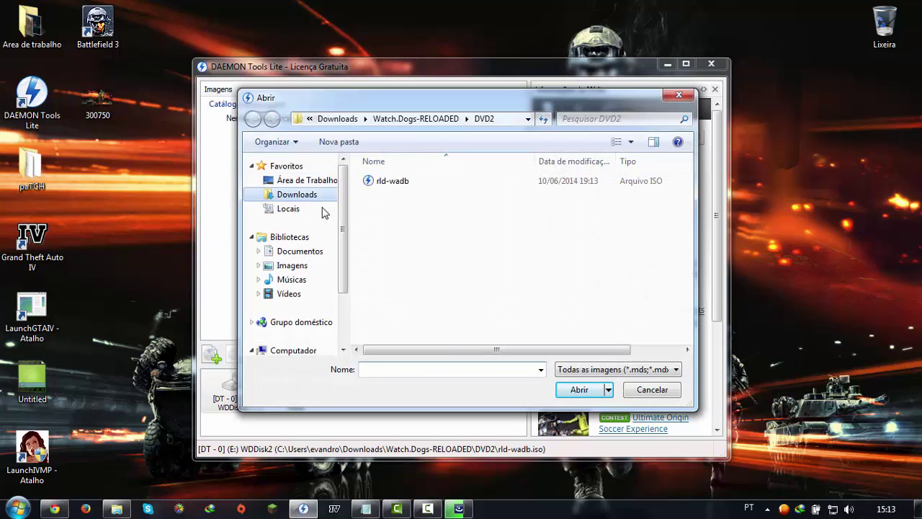
pyautogui.doubleClick(389, 281)
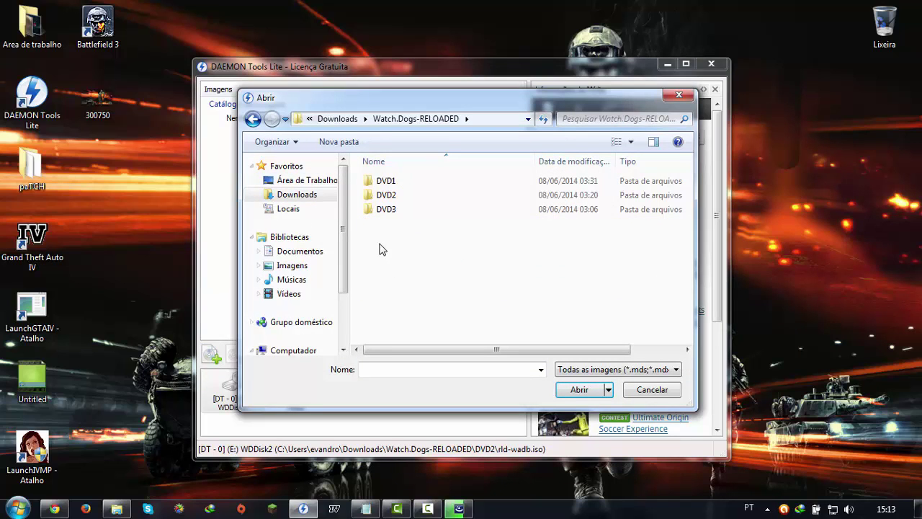
pyautogui.doubleClick(383, 212)
pyautogui.click(391, 183)
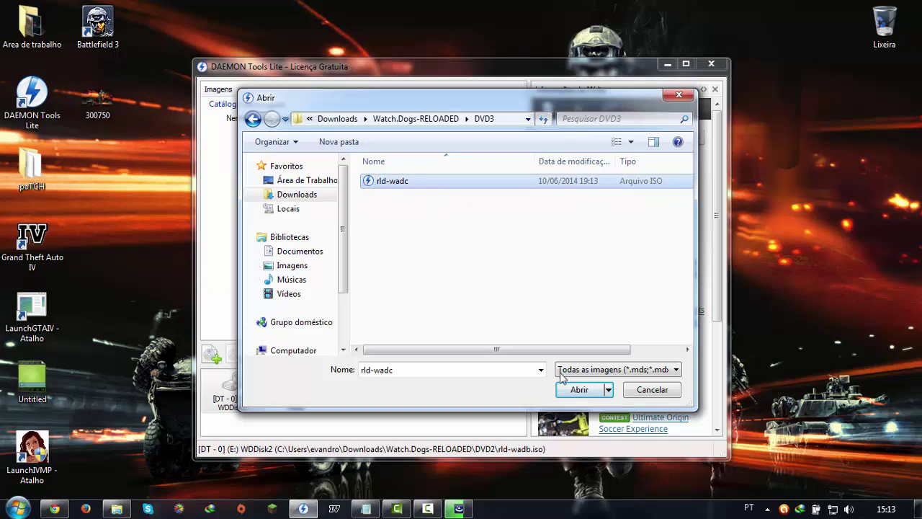
pyautogui.click(579, 389)
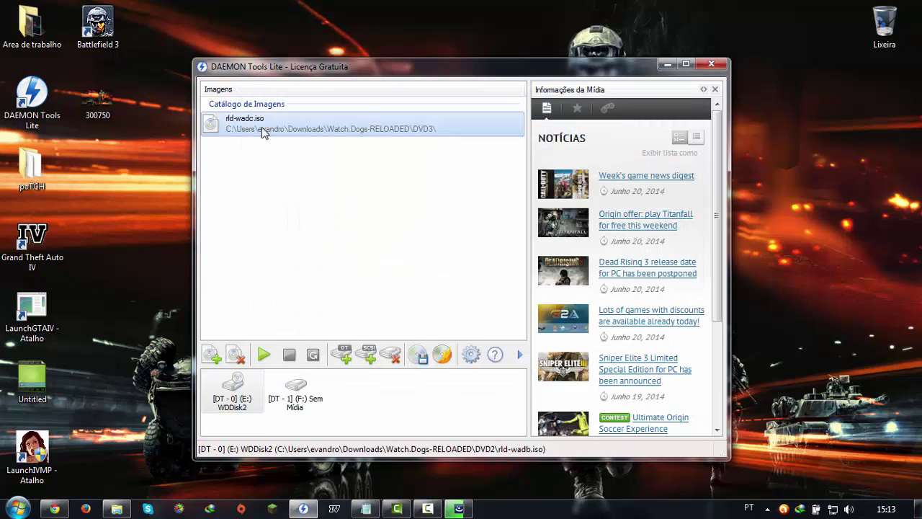
# Mount rld-wadc.iso on the virtual drive [DT - 0] (E:), then minimise DAEMON Tools Lite and dismiss the AutoPlay prompt
pyautogui.rightClick(257, 129)
pyautogui.moveTo(369, 136)
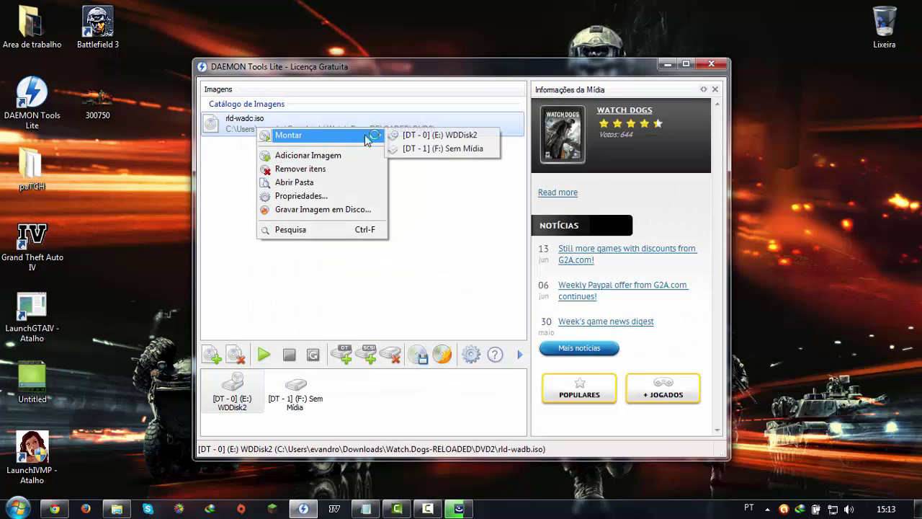
pyautogui.click(419, 136)
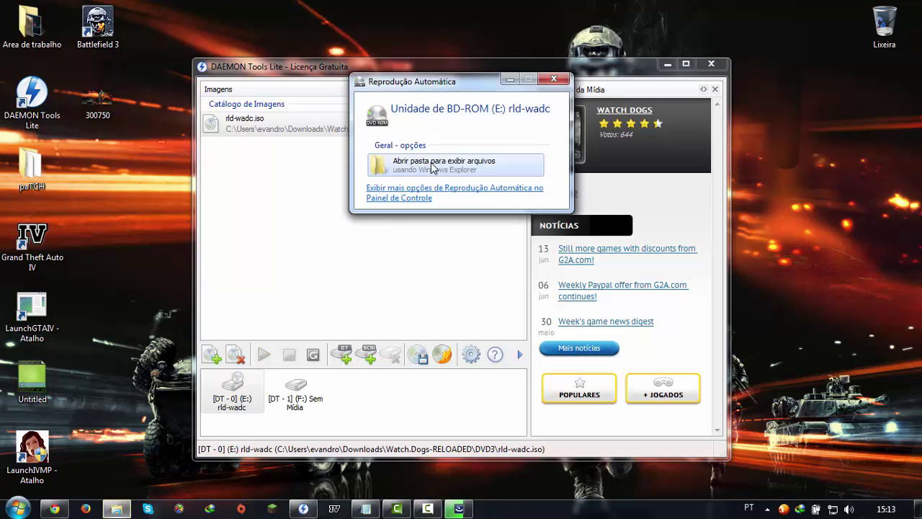
pyautogui.click(663, 65)
pyautogui.press('Escape')
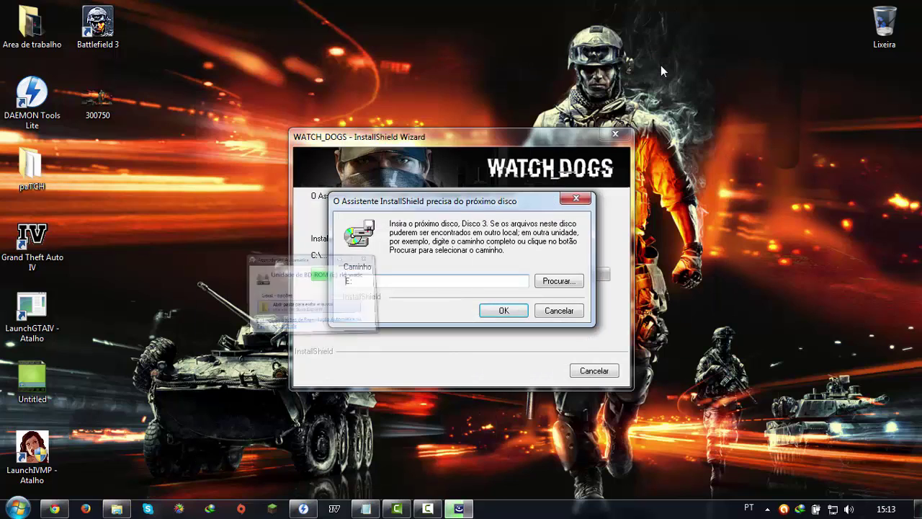
# Select drive E: (rld-wadc) as the location of Disc 3 and continue the WATCH_DOGS installation
pyautogui.press('Return')
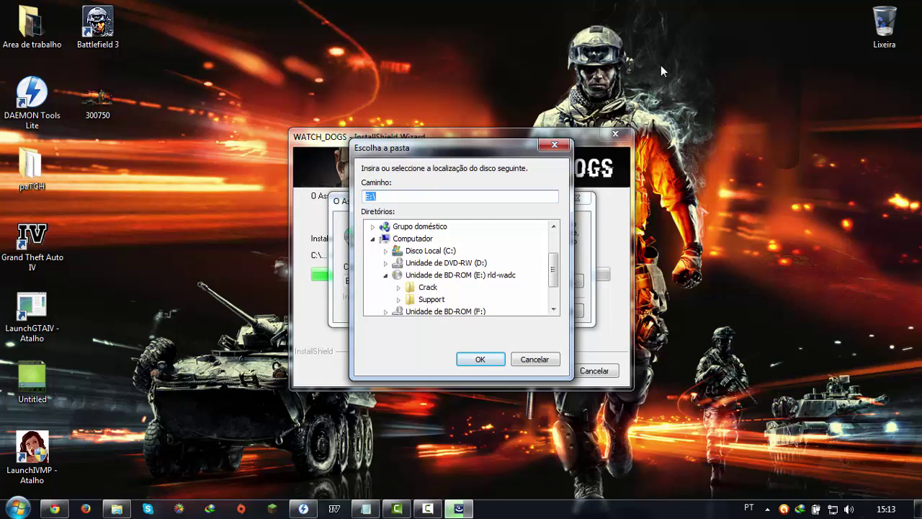
pyautogui.press('Tab')
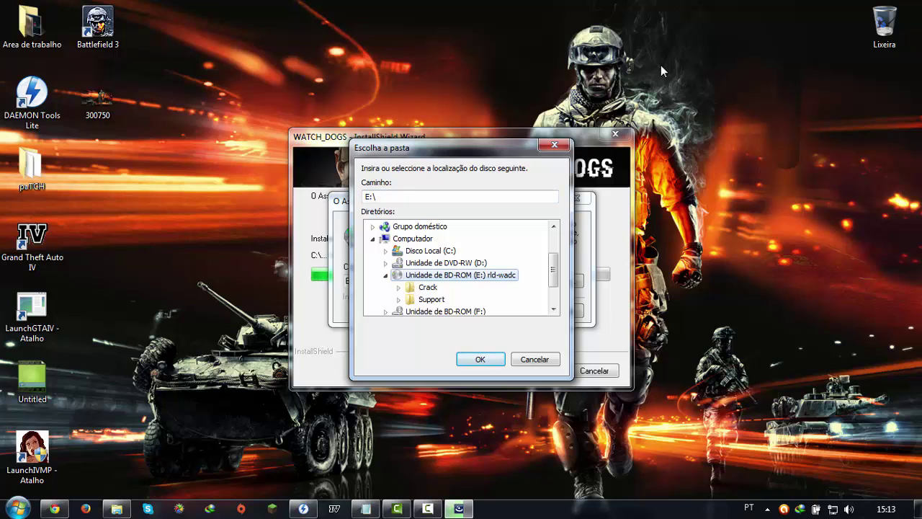
pyautogui.press('Return')
pyautogui.press('Return')
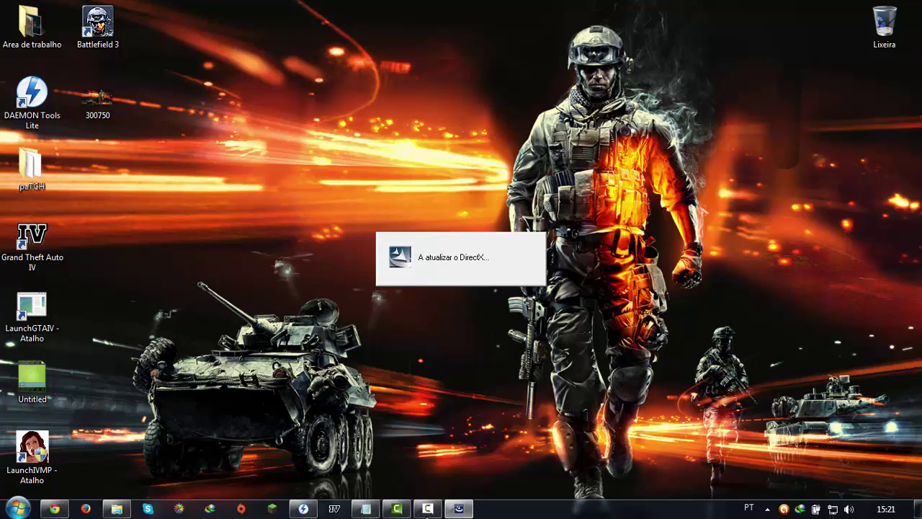
pyautogui.click(428, 509)
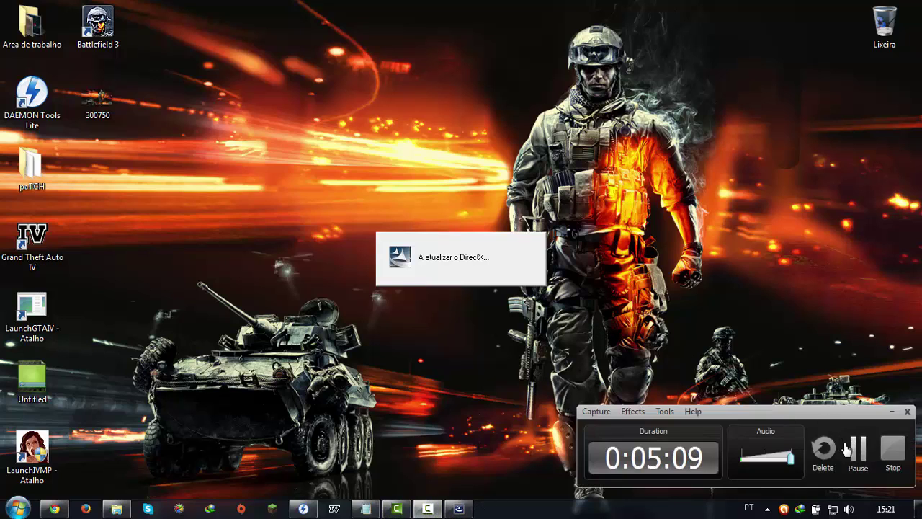
pyautogui.click(856, 450)
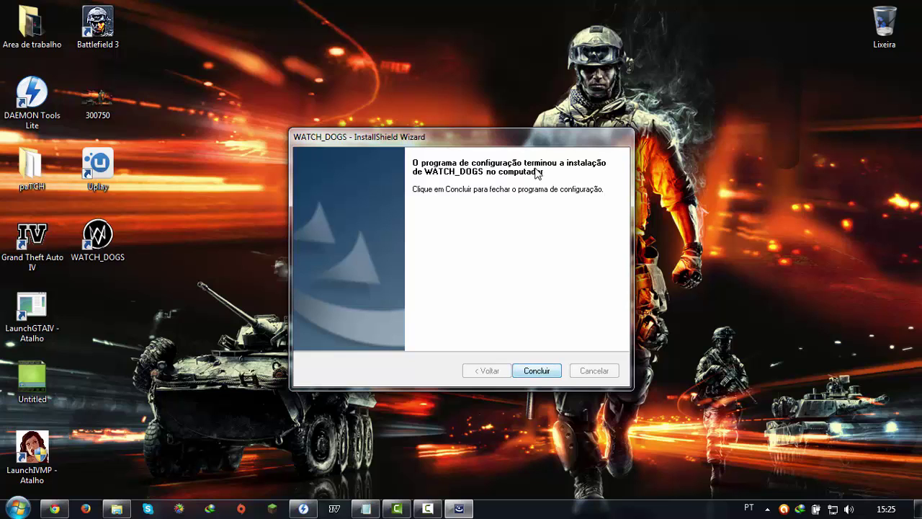
# Finish the WATCH_DOGS setup and close its installation wizard
pyautogui.press('Return')
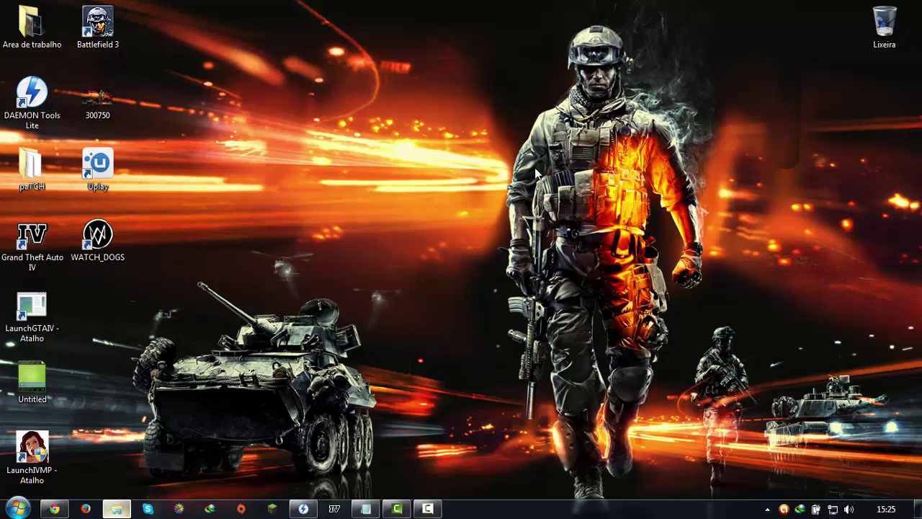
# Look into the DVD1 folder of Downloads\Watch.Dogs-RELOADED in the file explorer and close the window
pyautogui.click(535, 170)
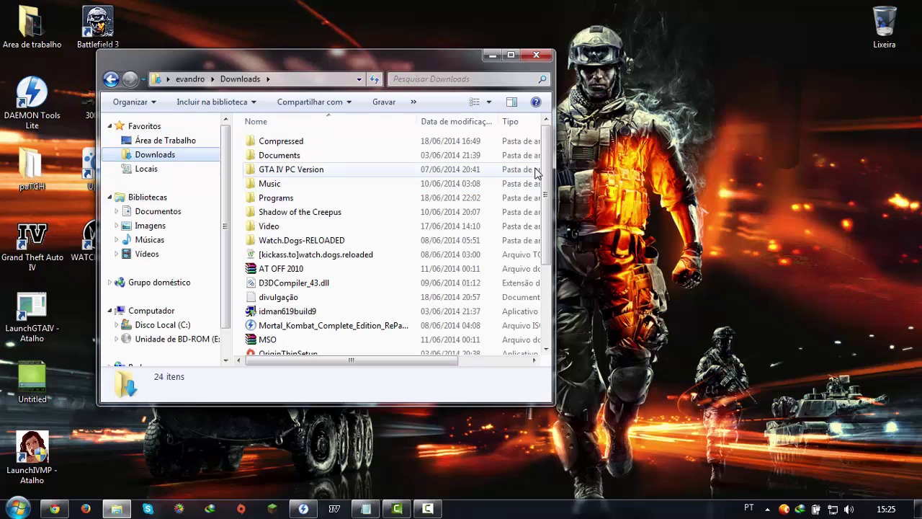
pyautogui.press('Return')
pyautogui.press('Up')
pyautogui.press('Up')
pyautogui.press('Up')
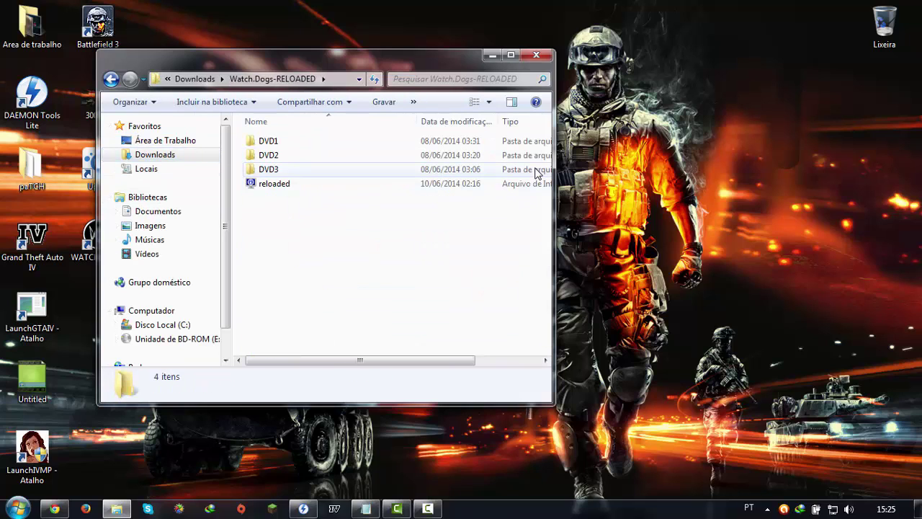
pyautogui.press('Return')
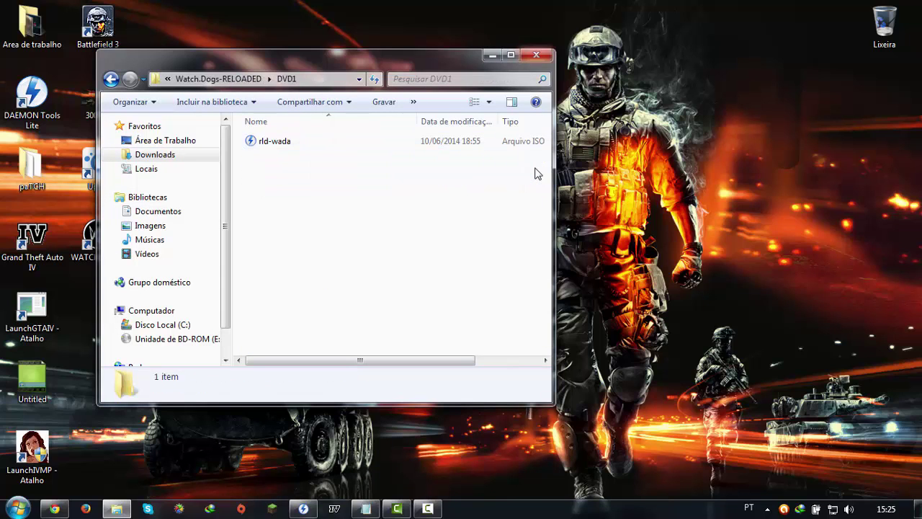
pyautogui.hotkey('alt', 'F4')
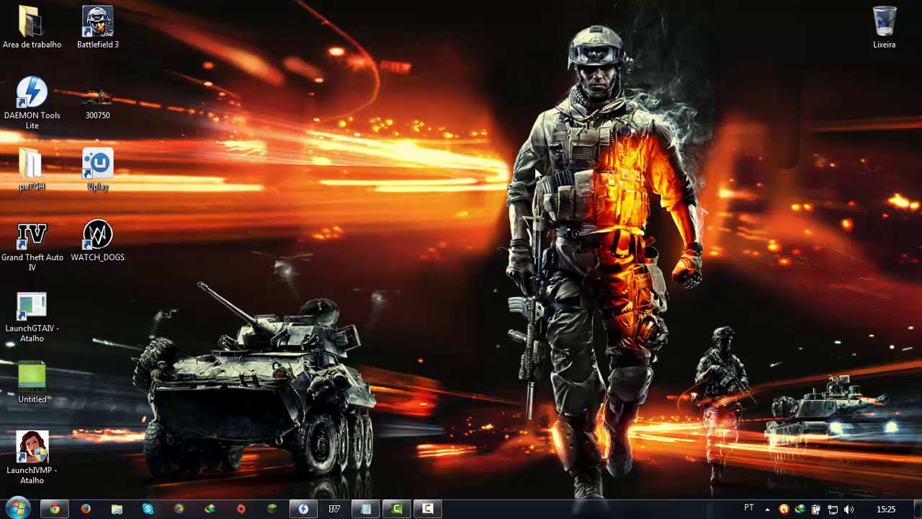
# Refresh the desktop from its context options
pyautogui.hotkey('shift', 'F10')
pyautogui.press('Down')
pyautogui.press('Down')
pyautogui.press('Down')
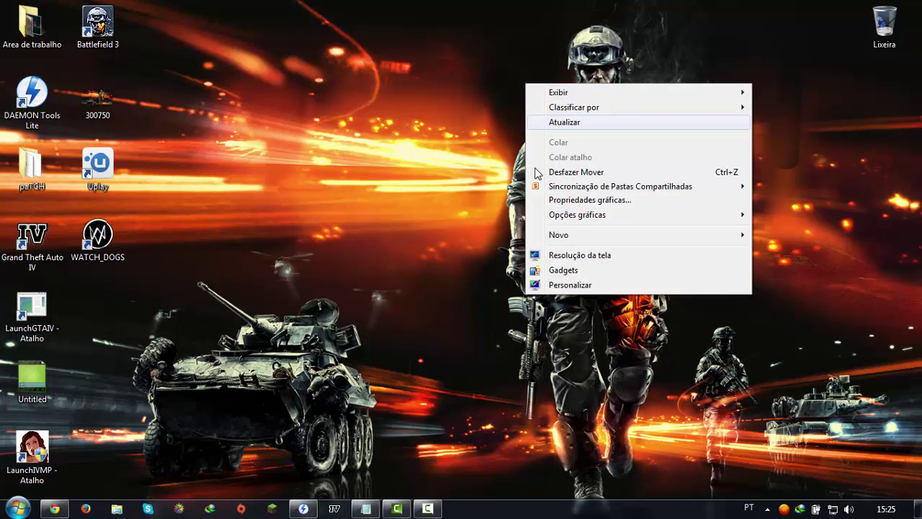
pyautogui.press('Return')
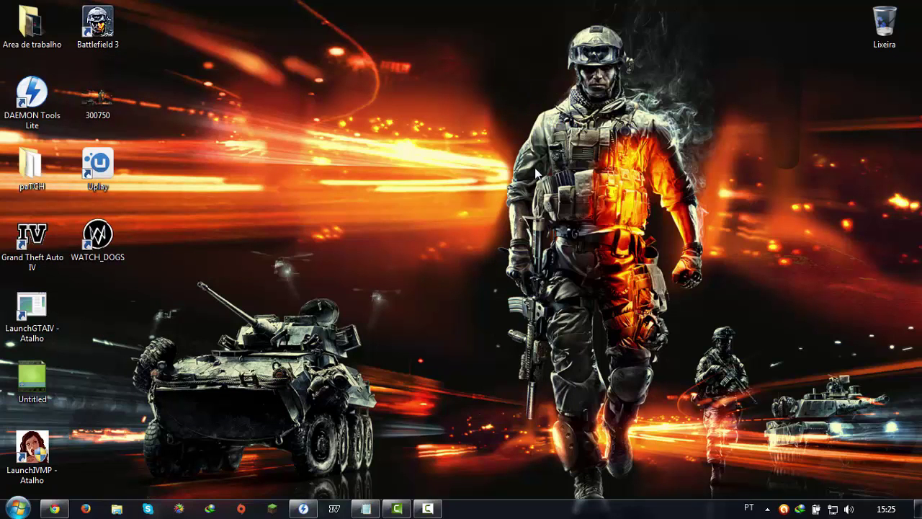